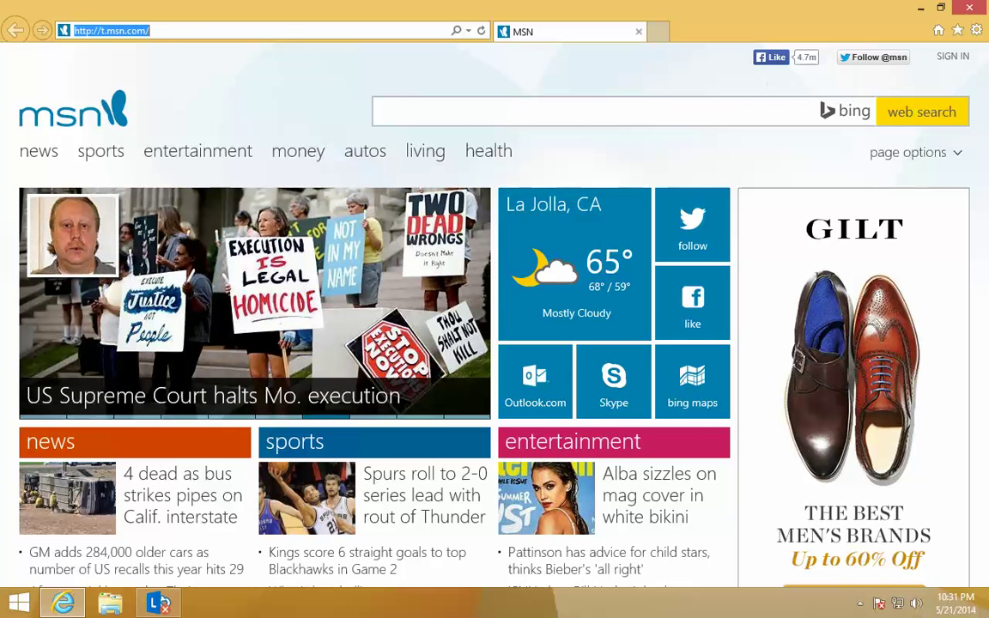
Start entering a new web address in Internet Explorer's address bar.
click(177, 27)
Go to the Office 365 portal at portal.microsoftonline.com.
key(ctrl+a)
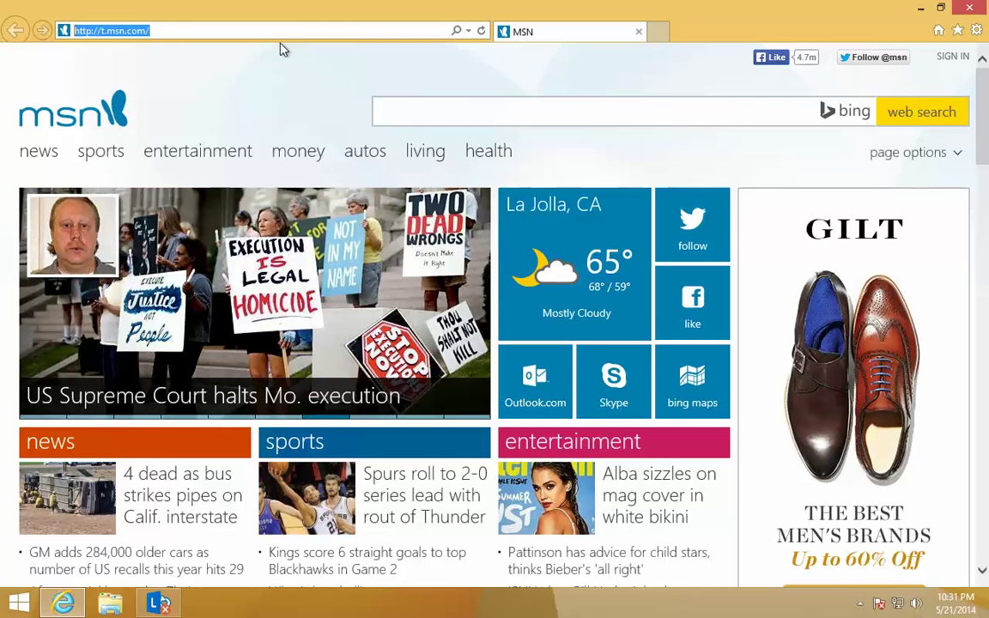
text(https:/)
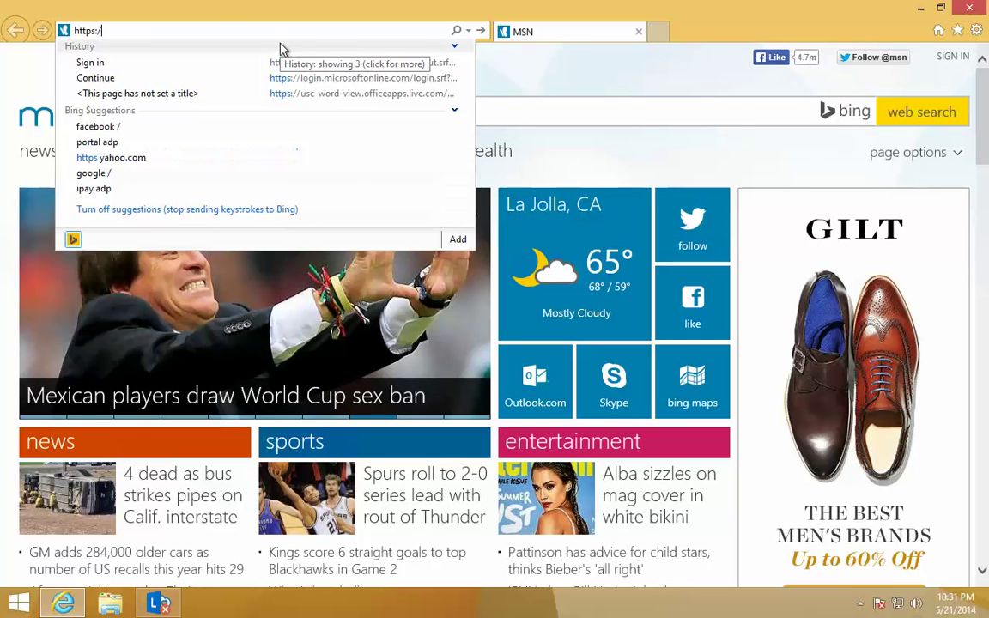
text(/portal.microsoftonline.com/)
key(End)
key(Return)
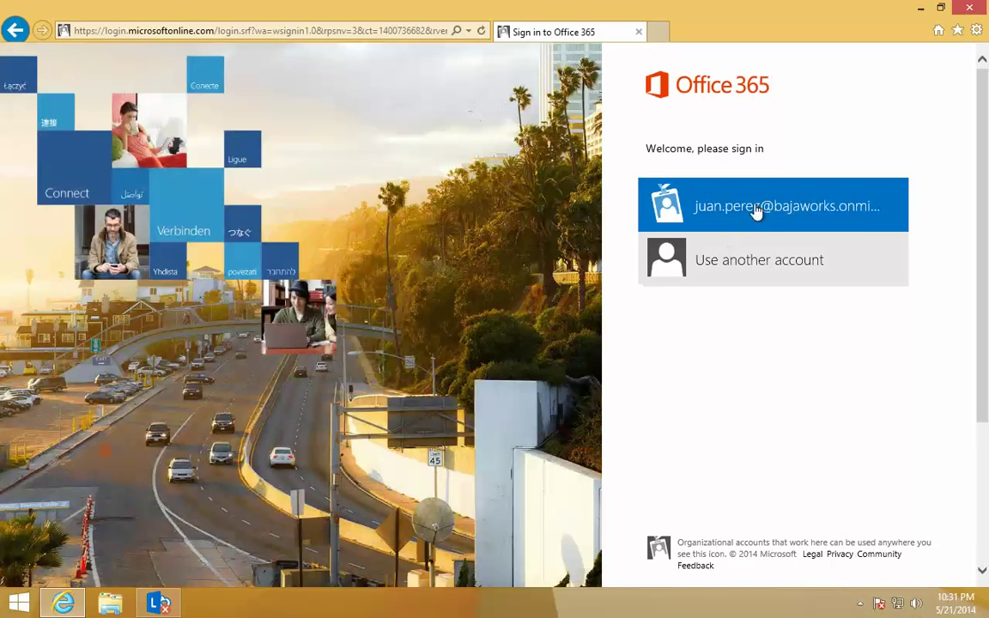
Sign in with the organizational account and the text-message verification code.
click(758, 212)
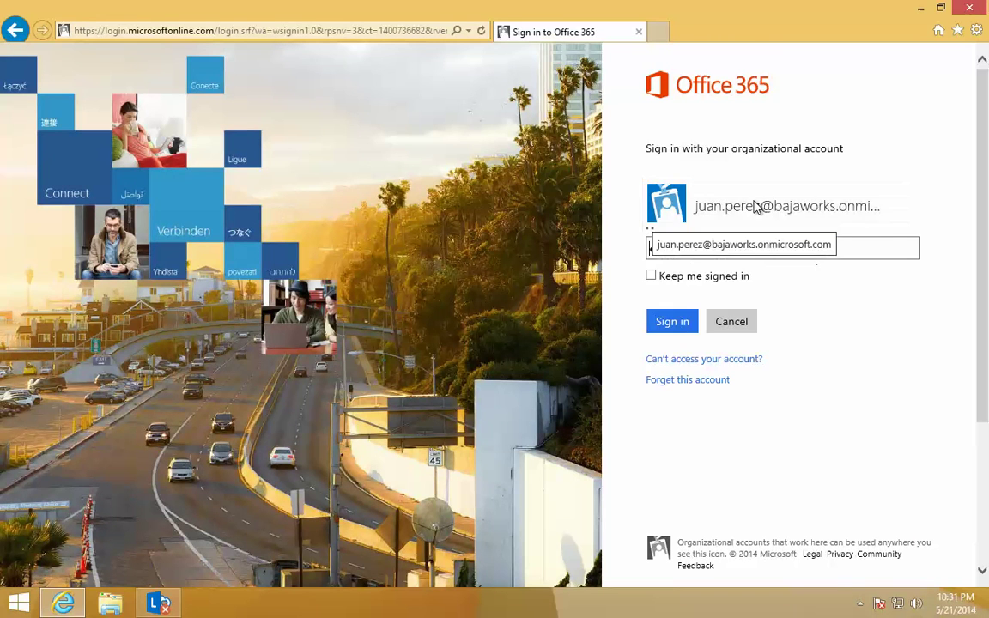
click(693, 324)
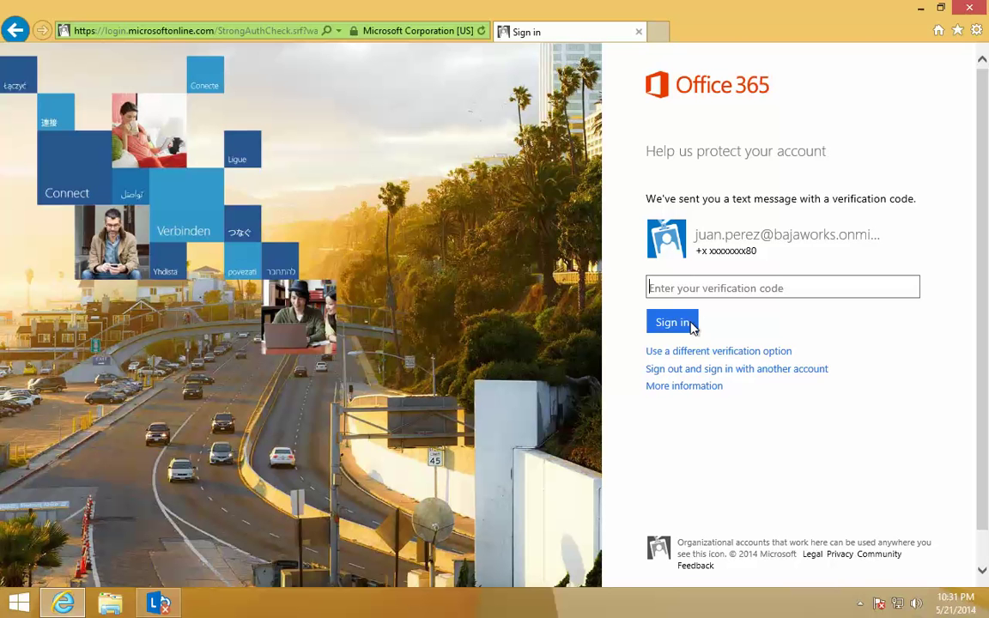
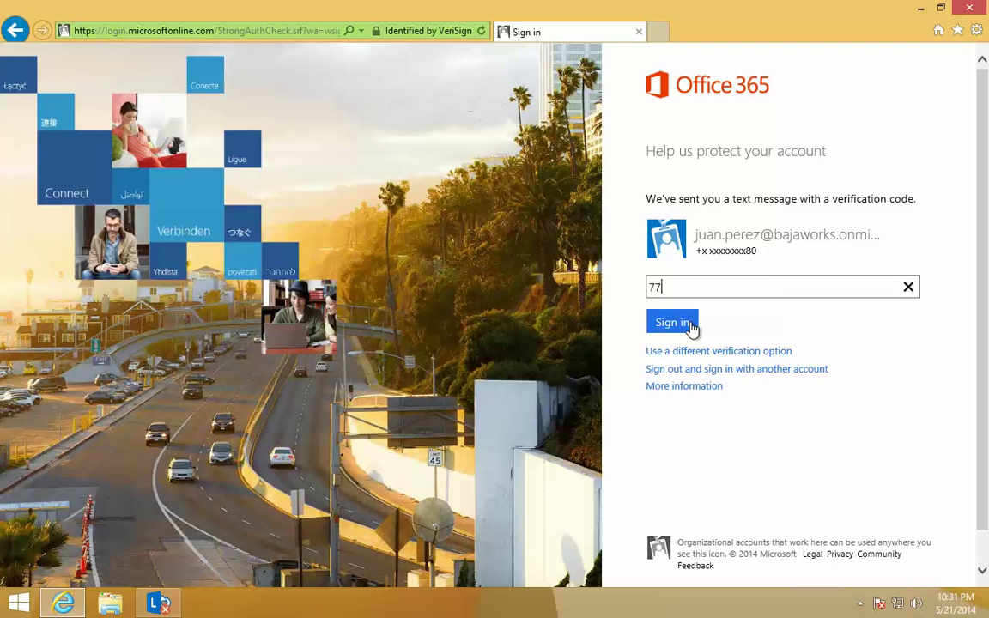
click(692, 326)
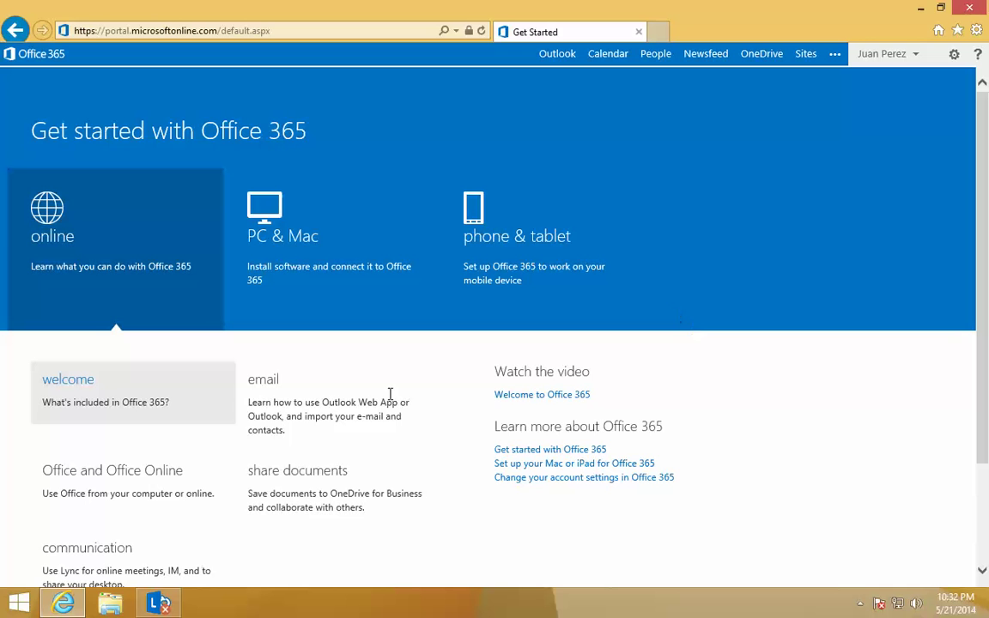
Go to the OneDrive for Business documents and dismiss the welcome message.
click(125, 488)
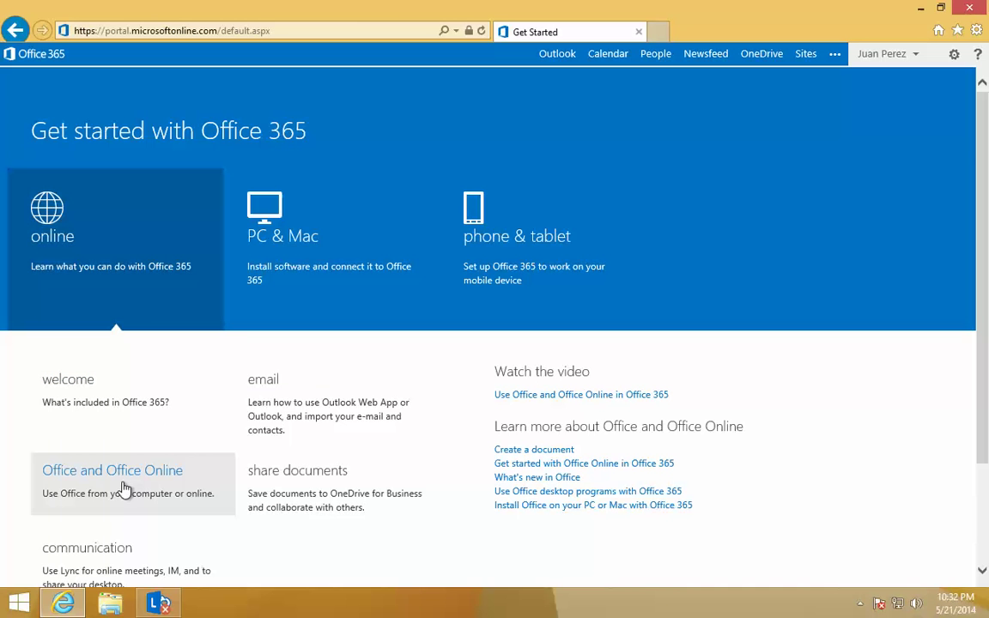
click(763, 60)
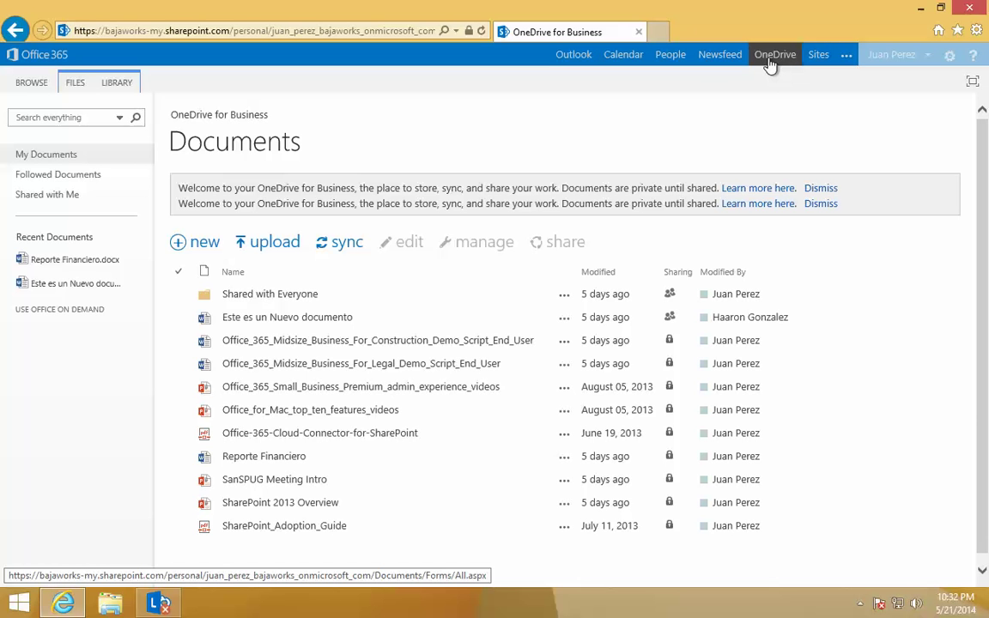
click(828, 192)
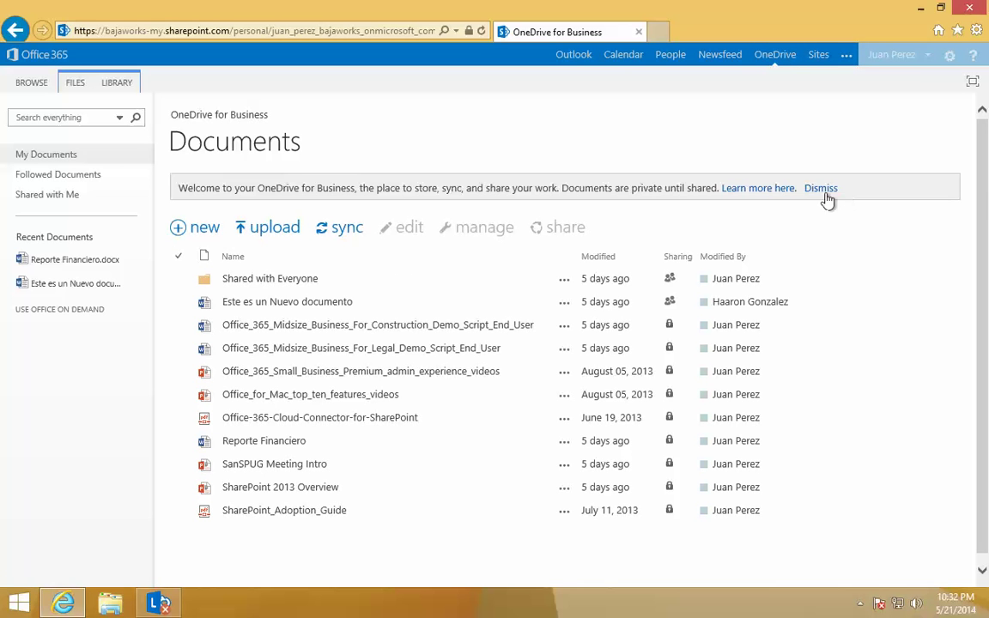
Create a new PowerPoint presentation, Presentation.pptx, and select its title placeholder.
click(210, 239)
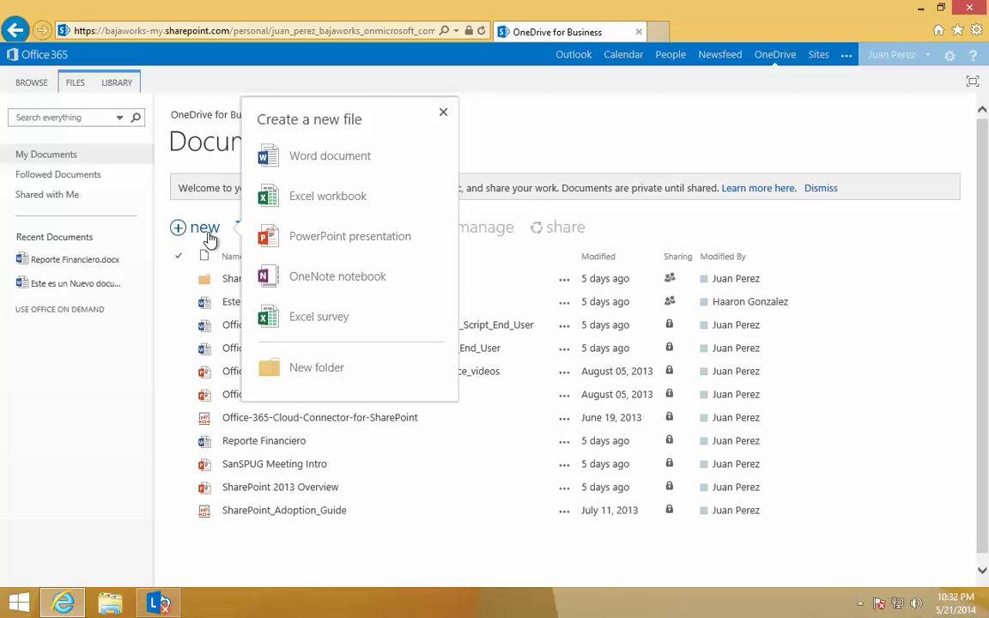
click(370, 243)
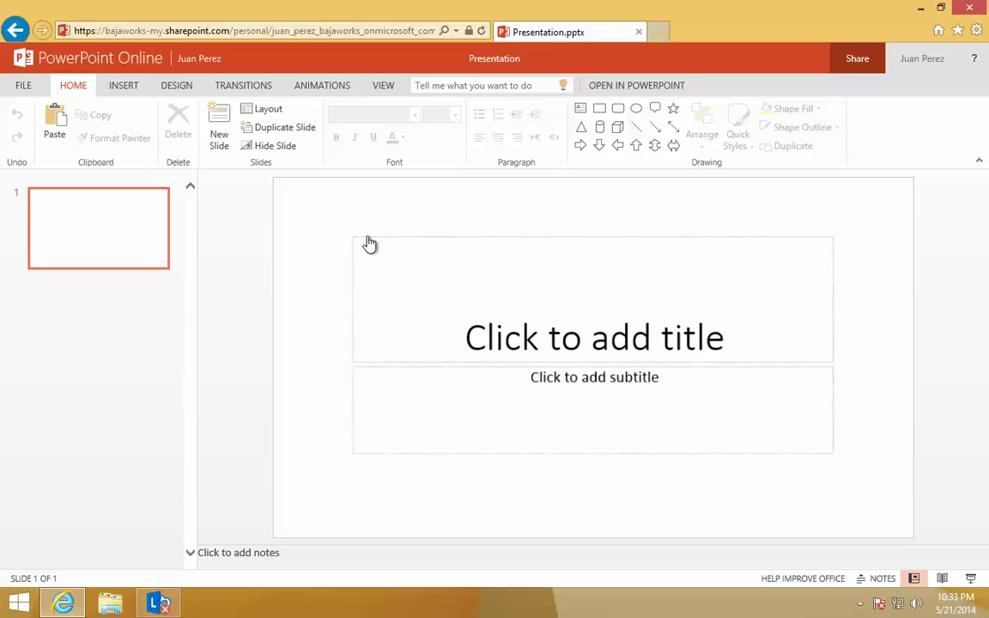
click(570, 304)
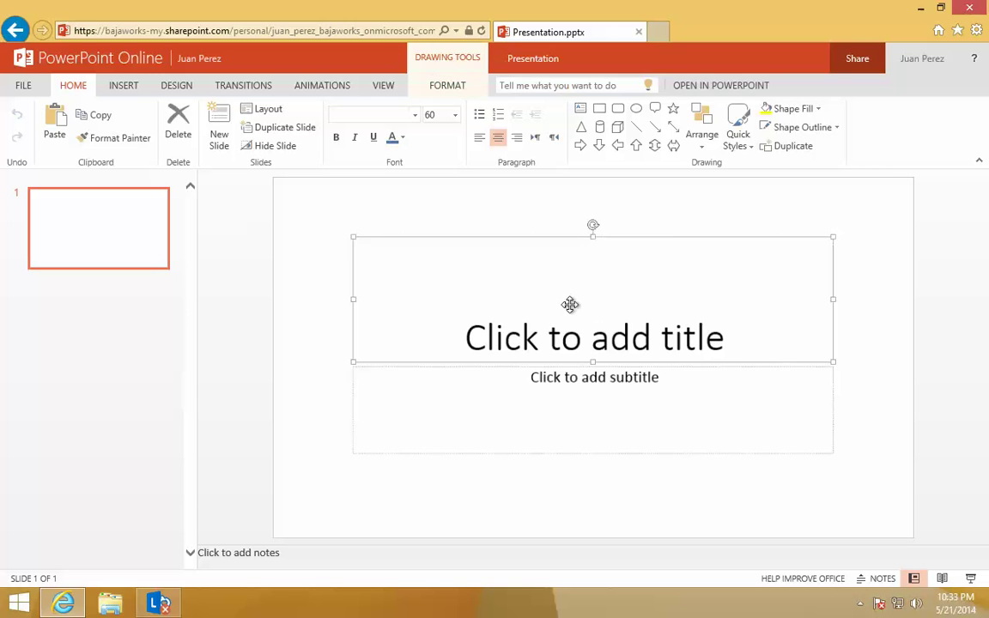
Title slide 1 'Redes Sociales en la Organización', with Organización capitalised.
click(572, 303)
text(Redes Sociales en )
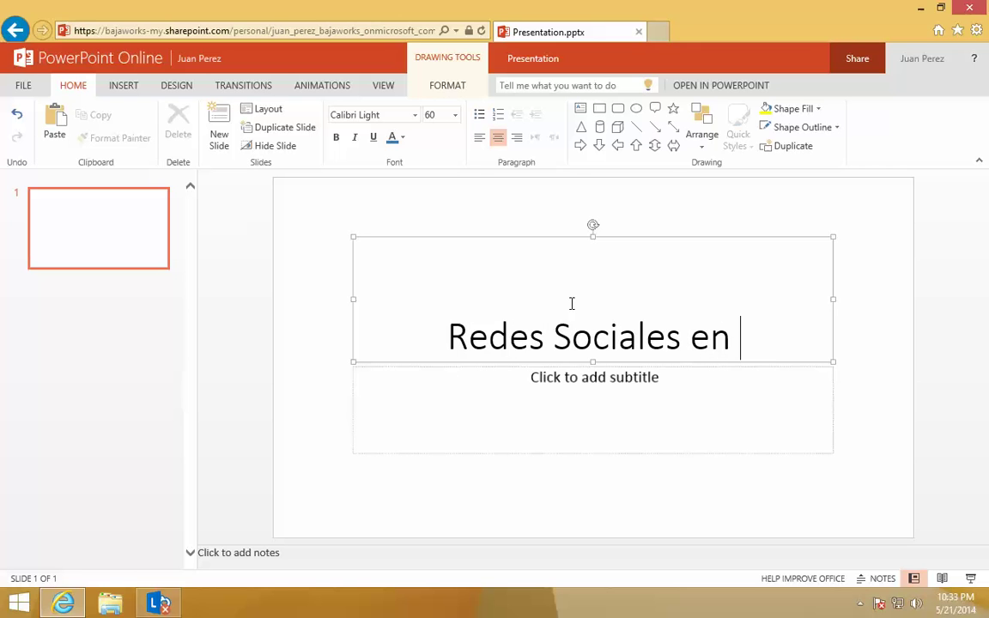
text(la organización)
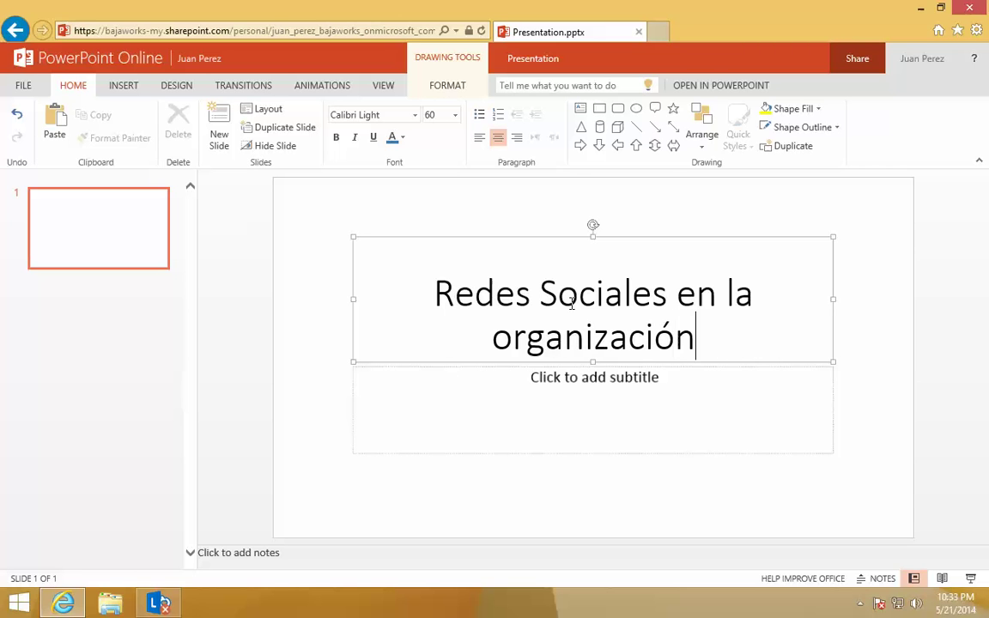
key(Home)
key(shift+Right)
text(O)
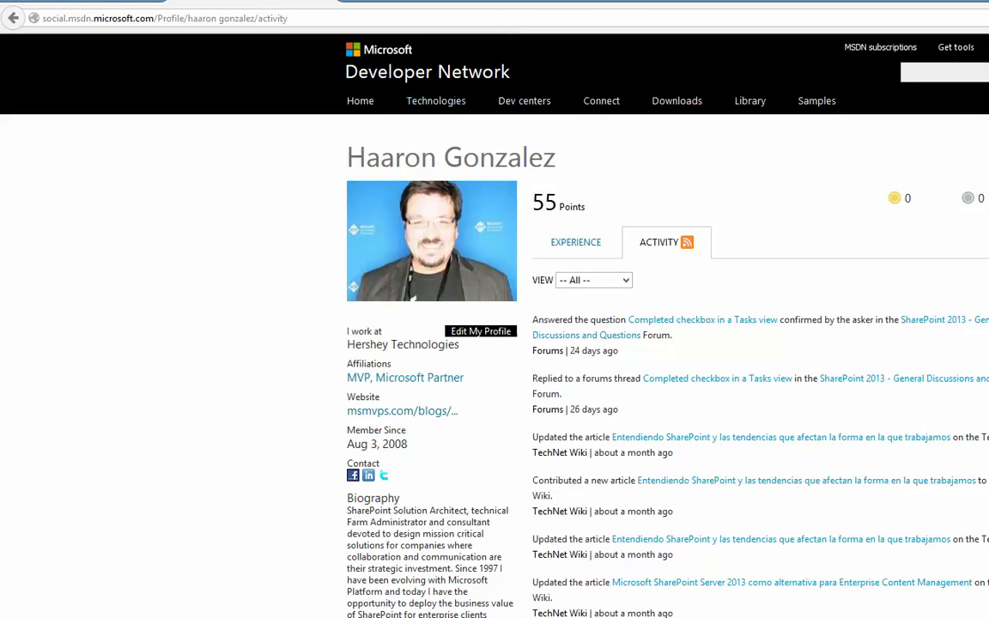
Copy the TechNet Wiki article title 'Entendiendo SharePoint y las tendencias que afectan la forma en la que trabajamos'.
scroll(481, 111, up, 5)
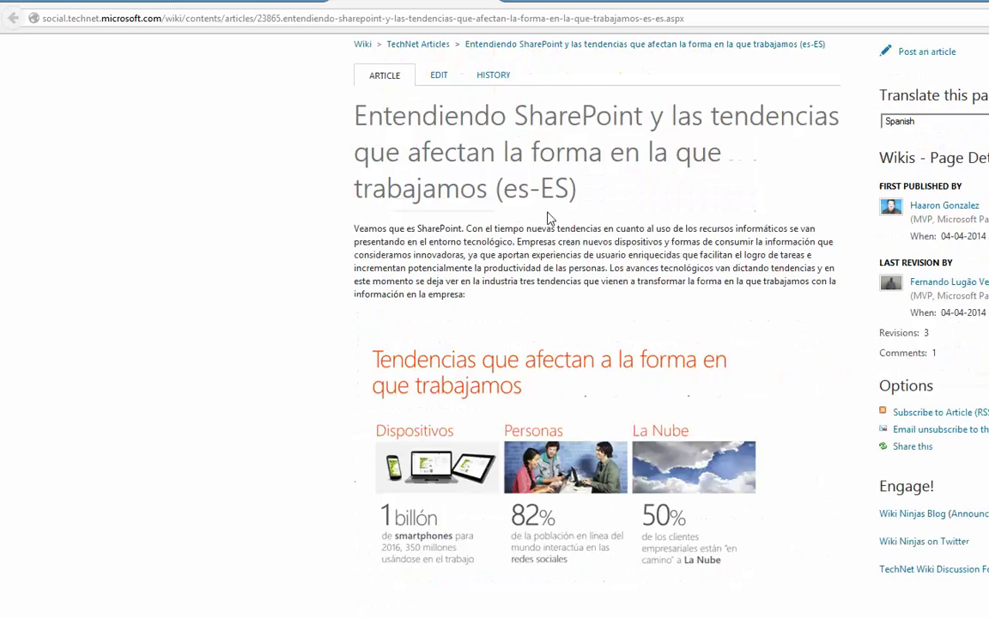
drag(488, 320, 354, 248)
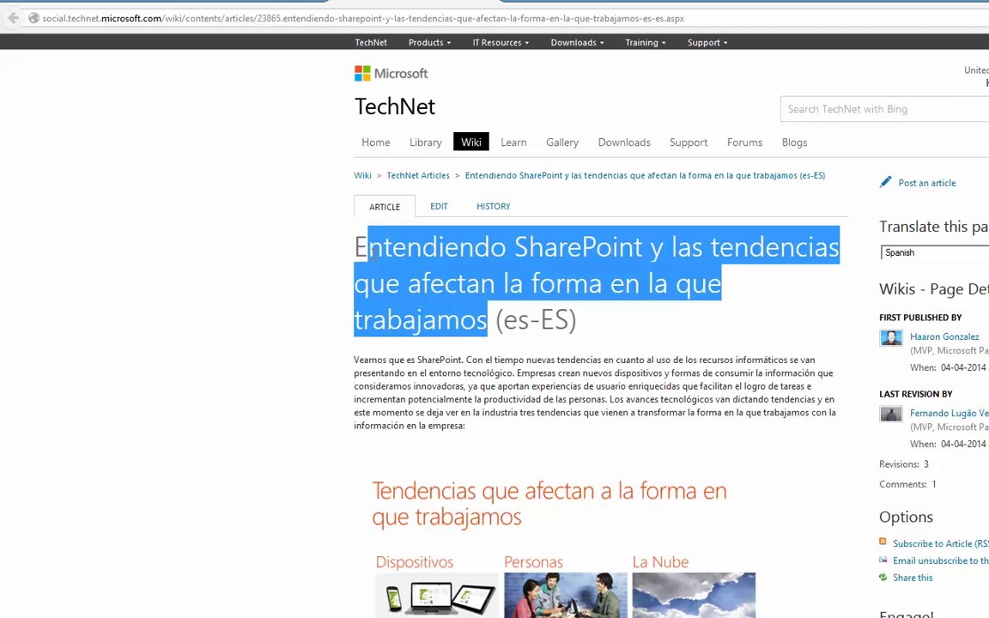
right_click(387, 254)
click(403, 263)
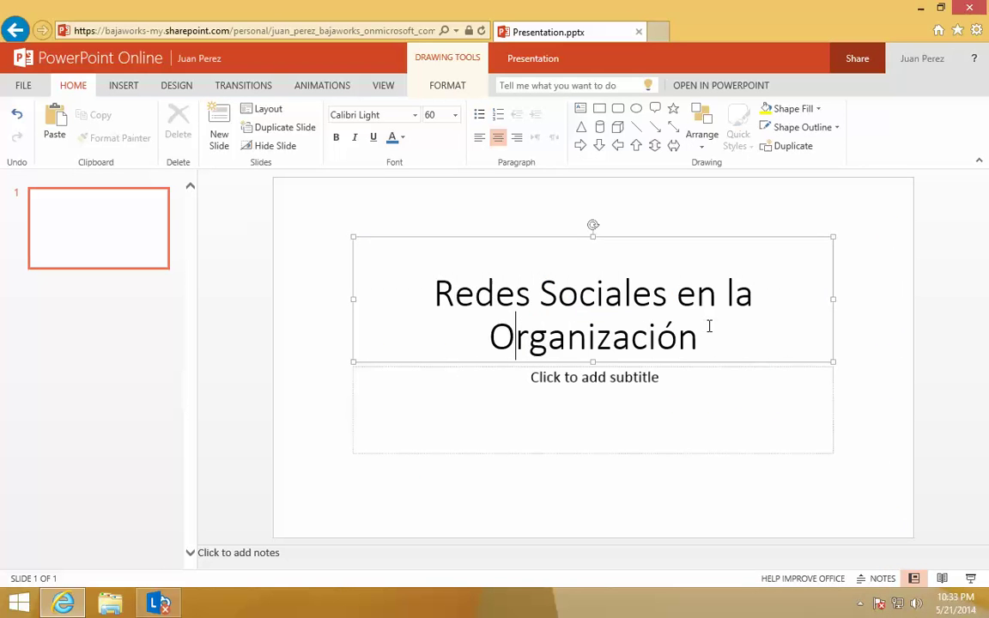
Paste the article title into slide 1, delete the old title words, and select the text.
click(714, 335)
click(53, 116)
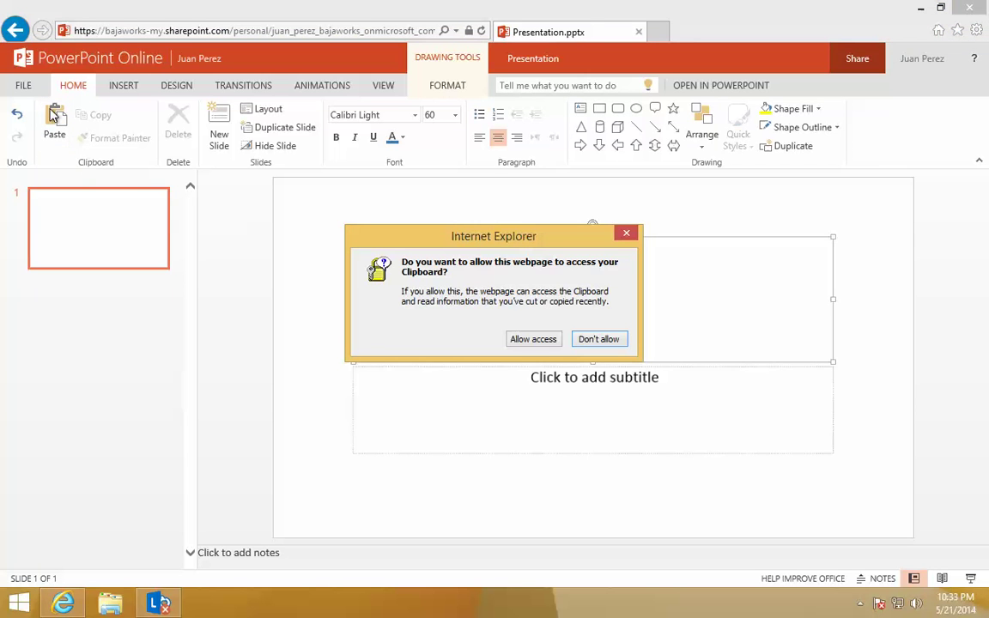
click(534, 339)
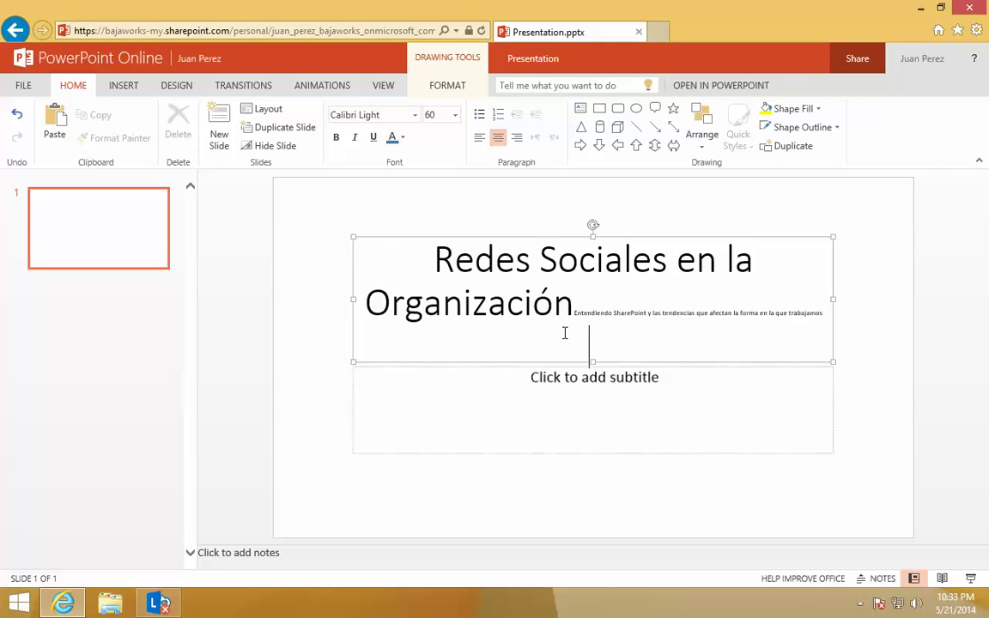
key(BackSpace)
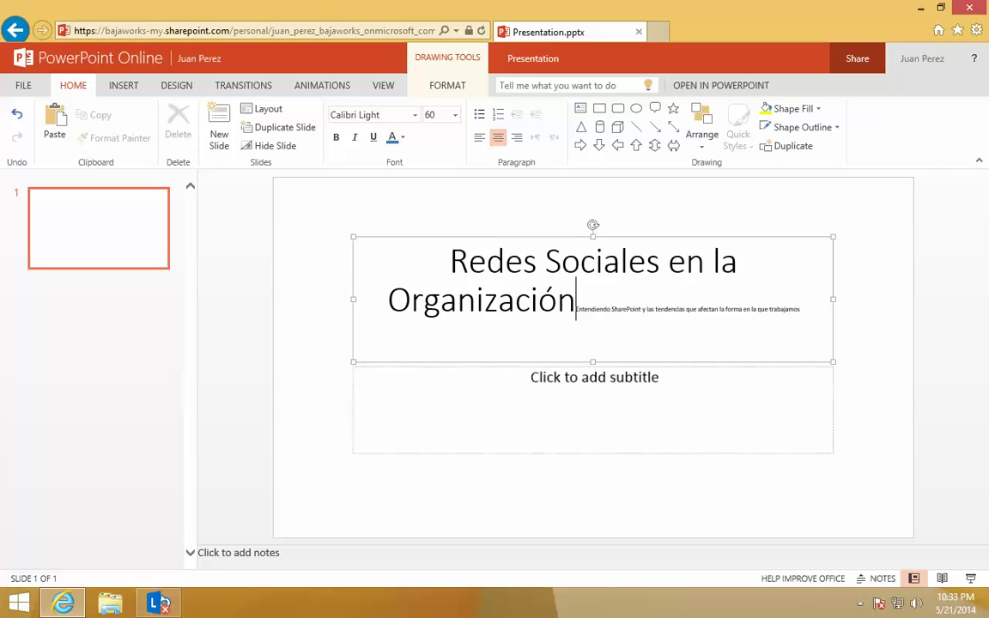
key(ctrl+shift+Left)
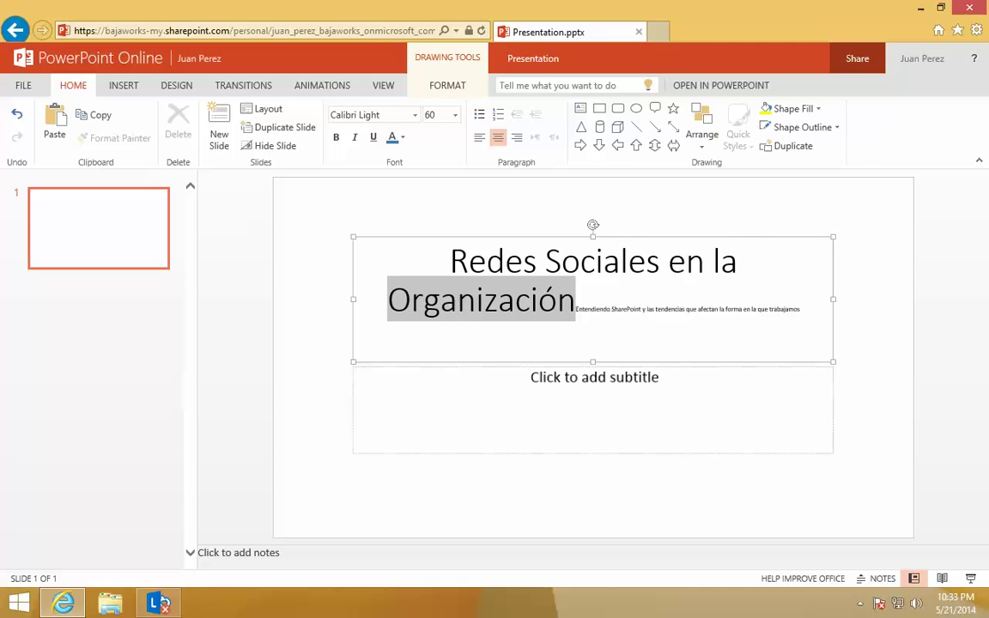
key(ctrl+shift+Left)
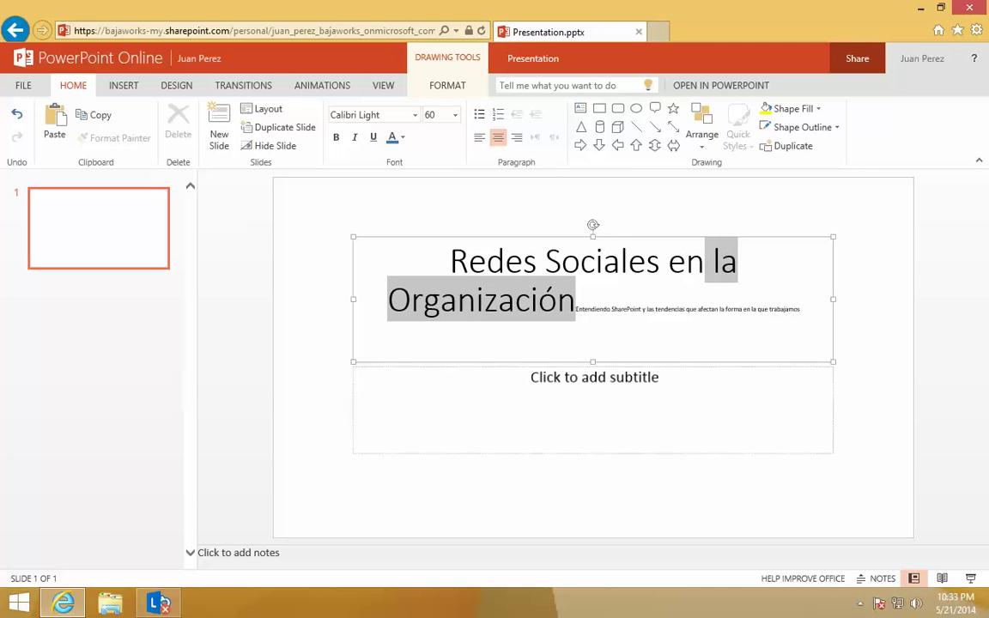
key(BackSpace)
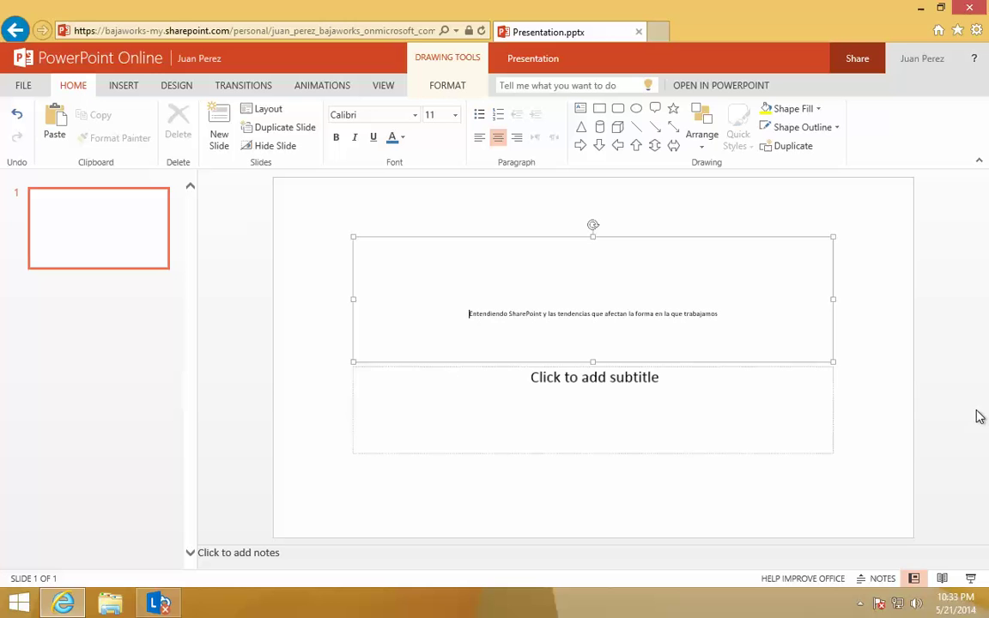
key(ctrl+a)
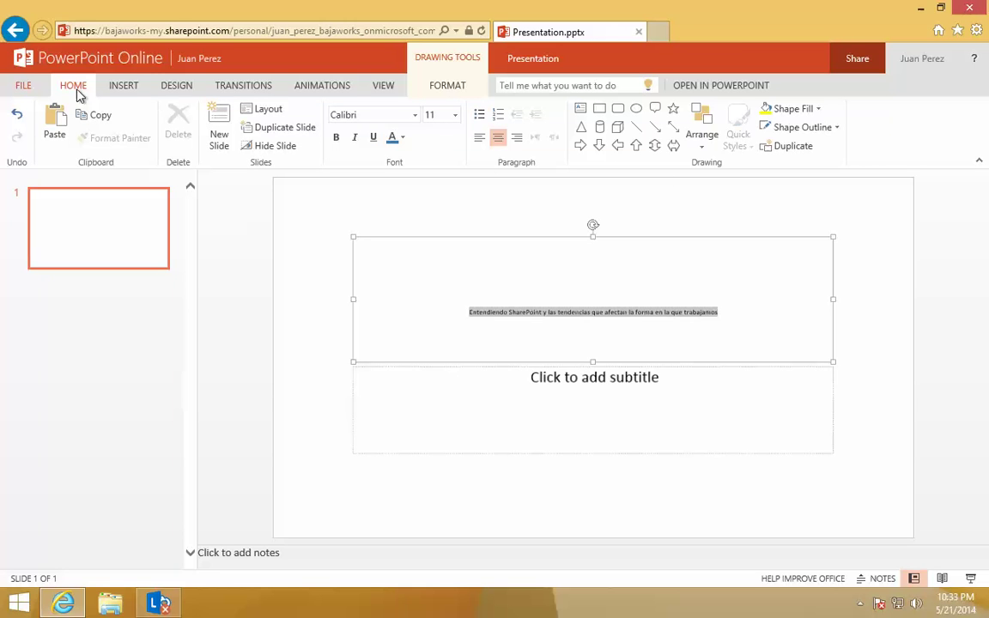
Enlarge the title text to 48 pt.
click(448, 119)
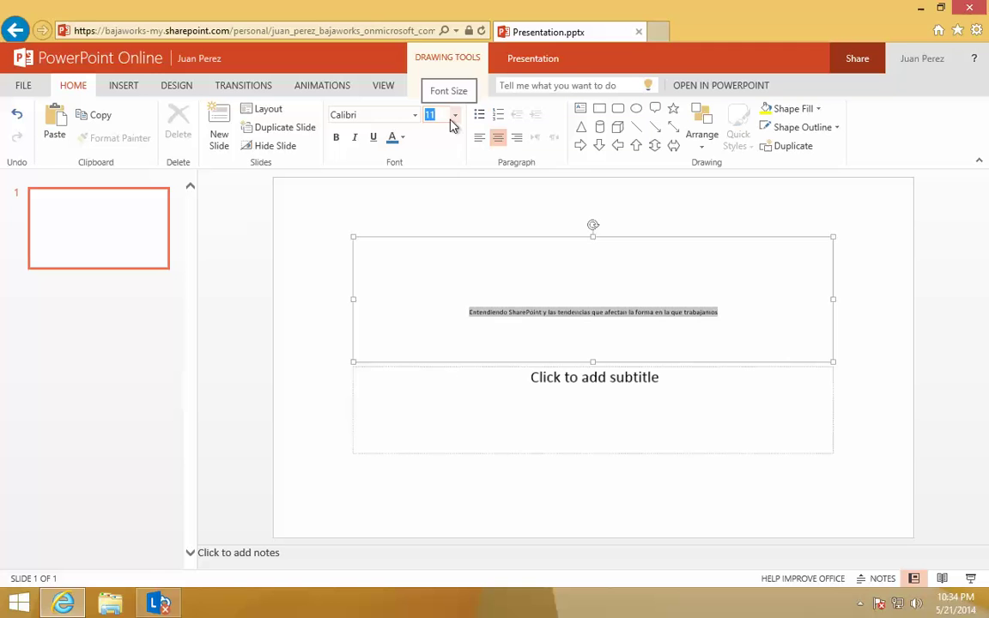
click(456, 120)
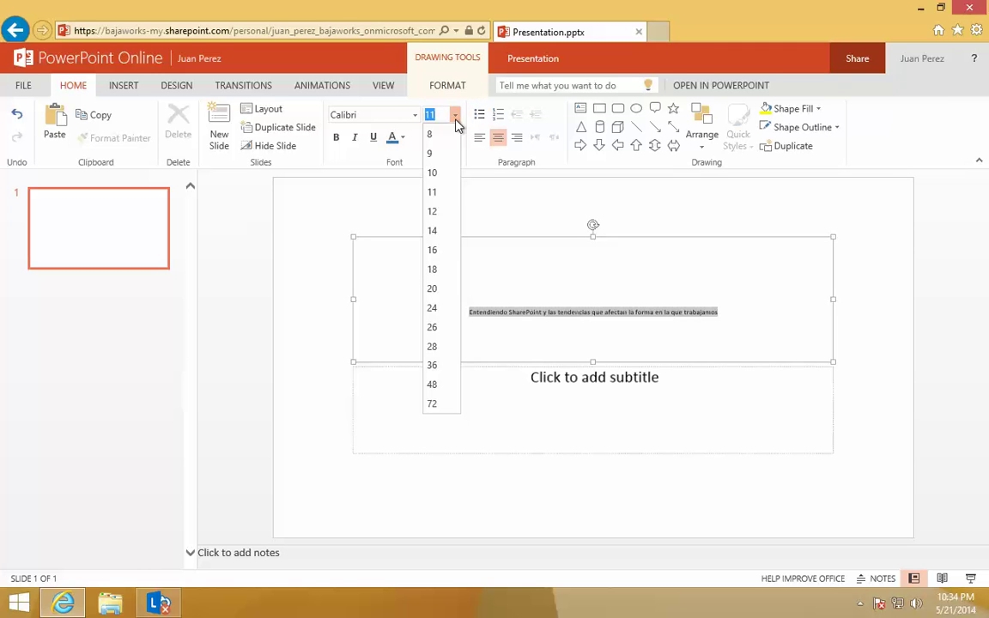
click(433, 308)
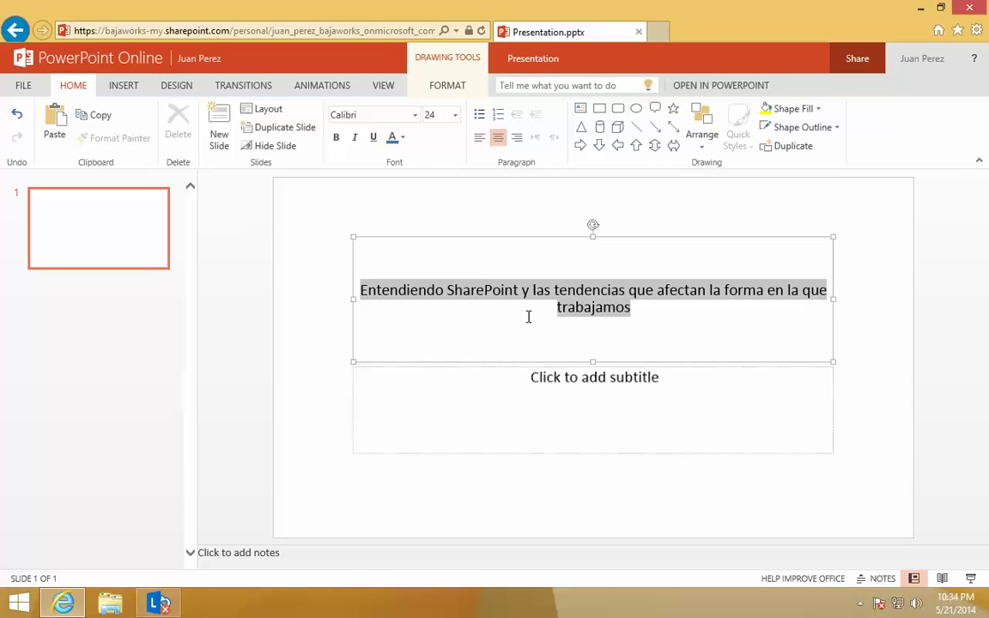
click(455, 115)
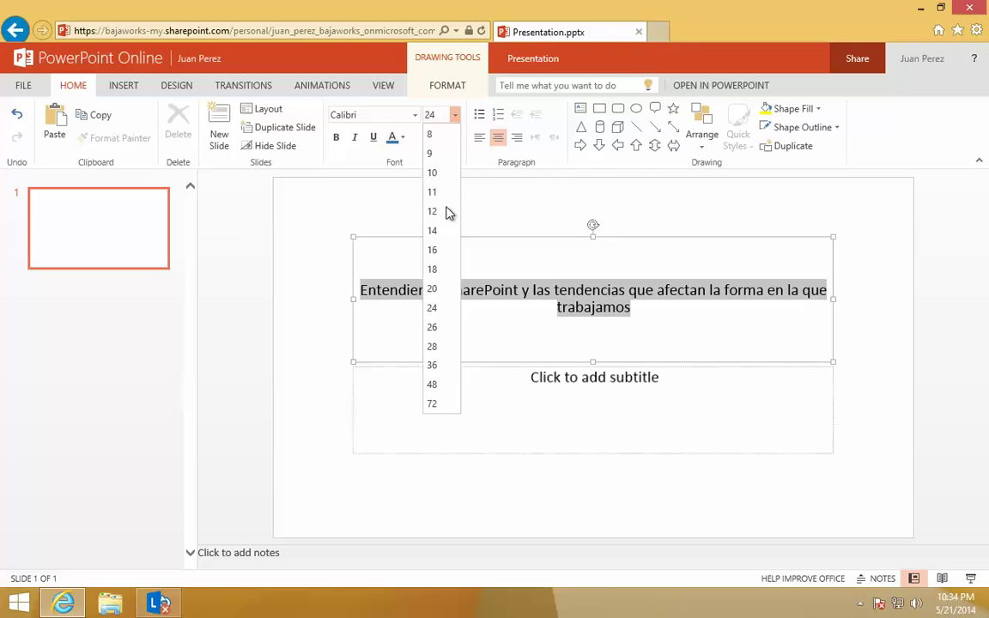
click(438, 367)
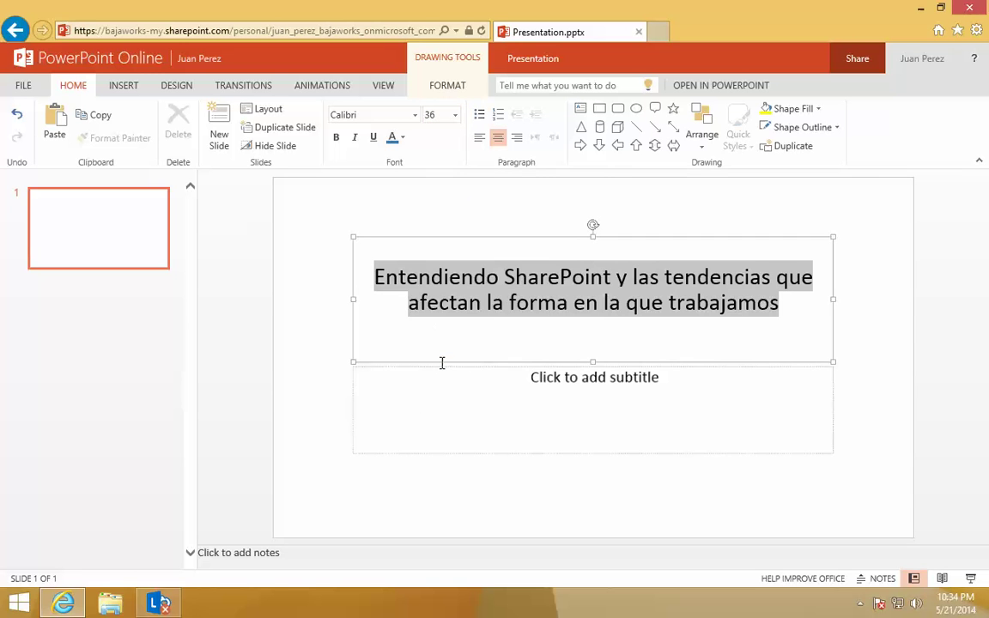
click(456, 115)
click(434, 384)
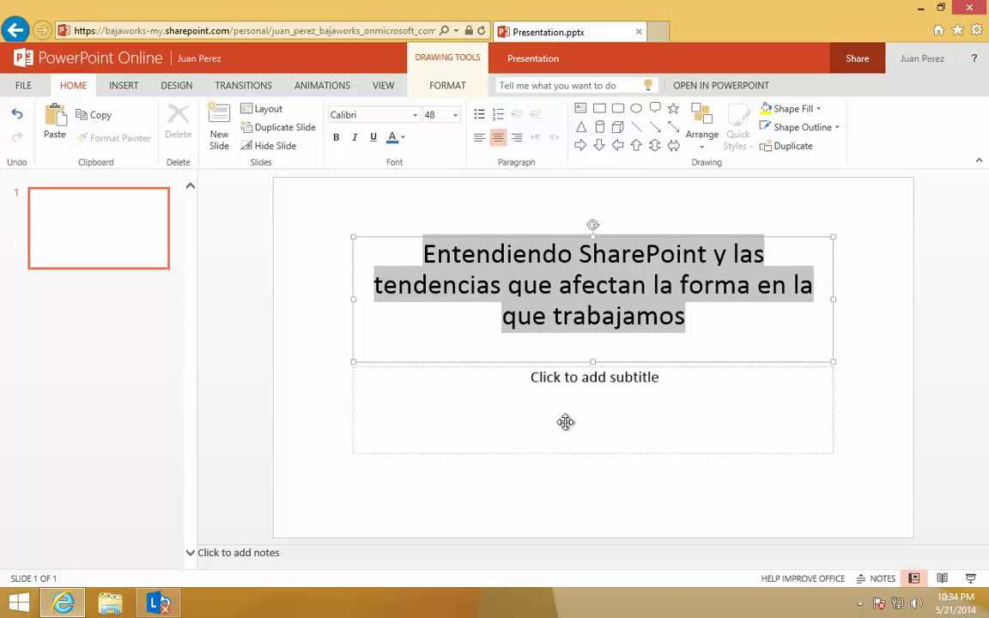
click(754, 420)
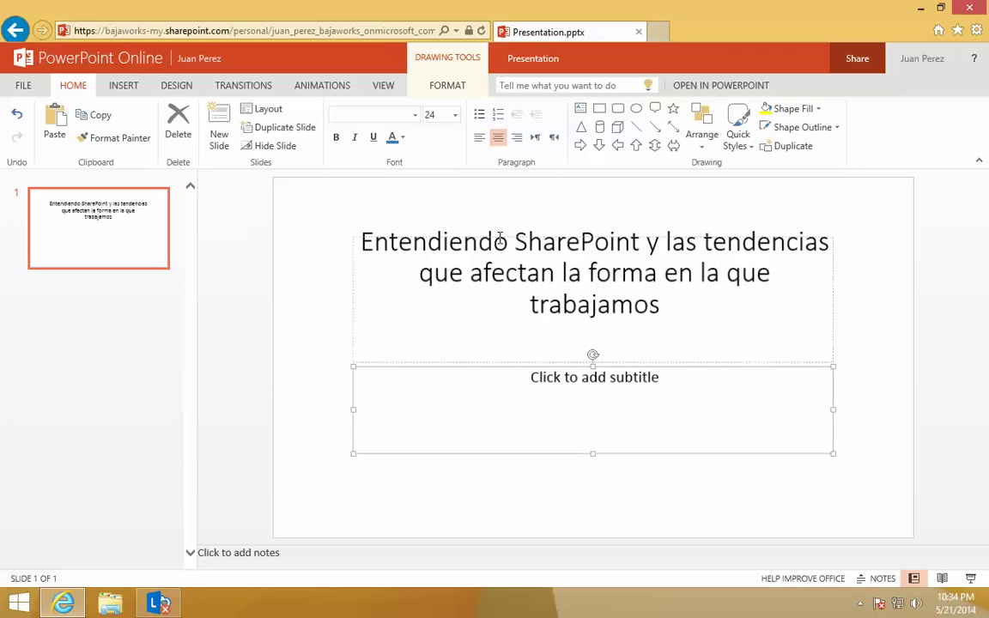
Delete the word 'SharePoint' from the title.
click(797, 277)
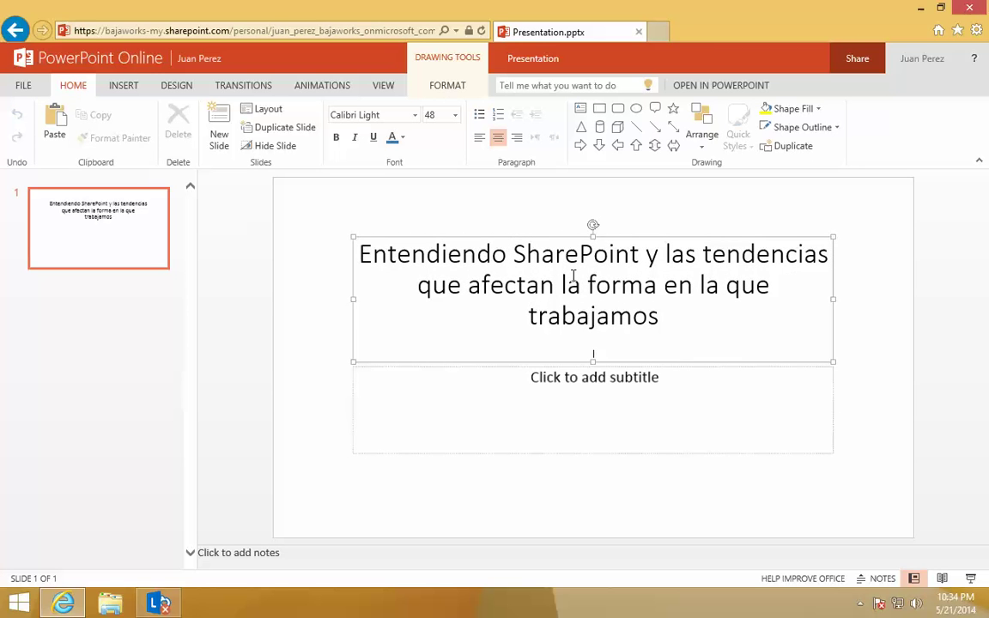
double_click(532, 254)
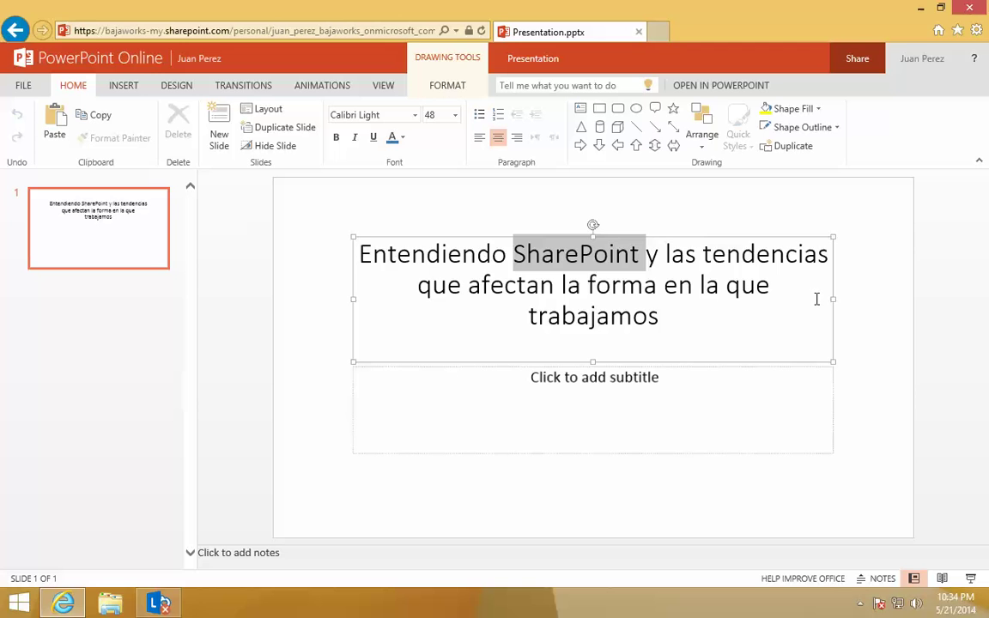
key(Delete)
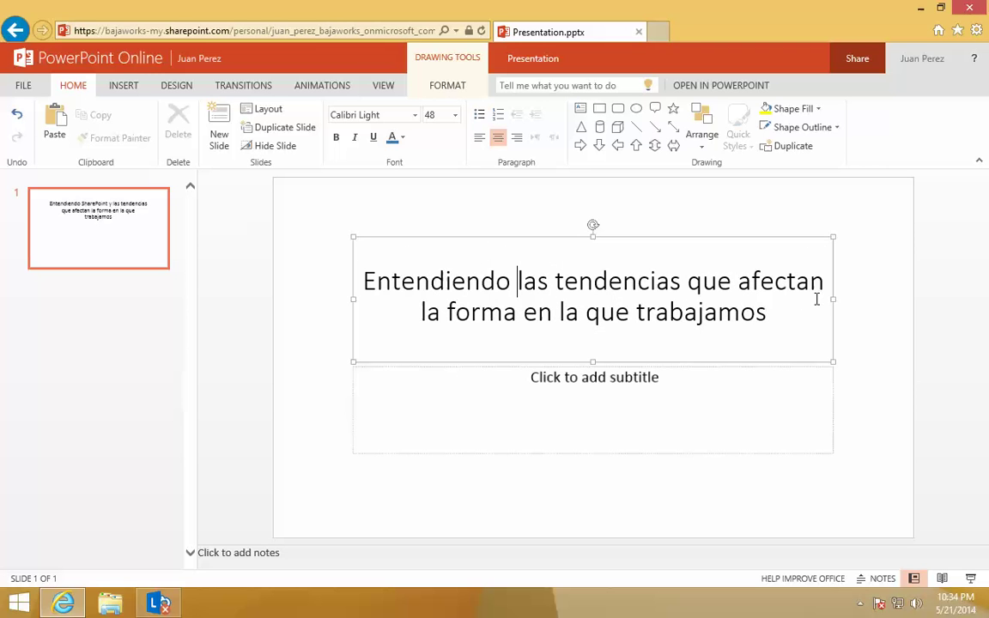
Add an author byline beginning with 'Por' followed by the author's name as the subtitle.
click(562, 393)
text(Por Juan Perez)
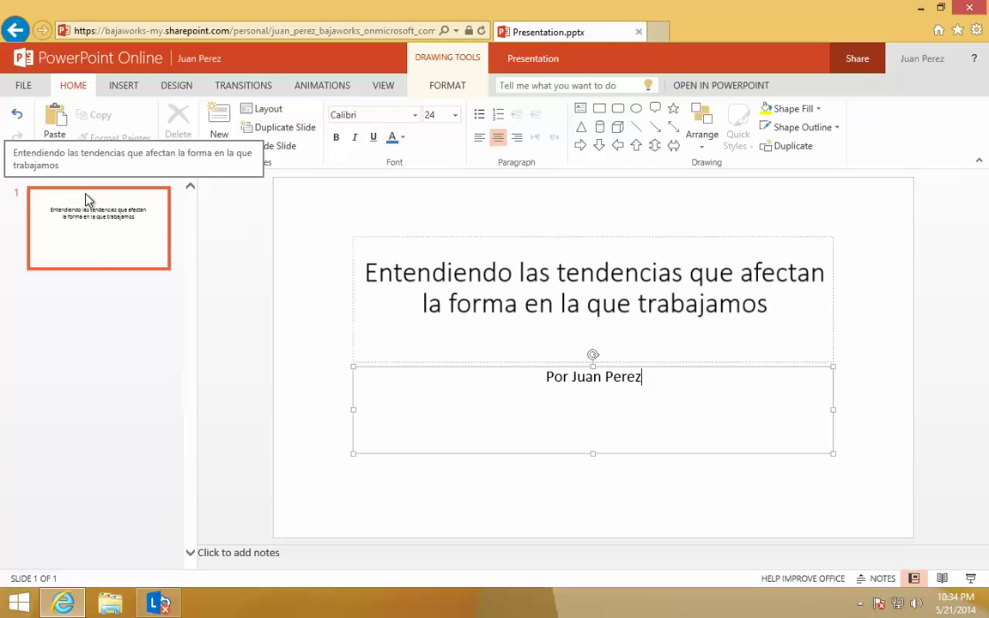
click(97, 321)
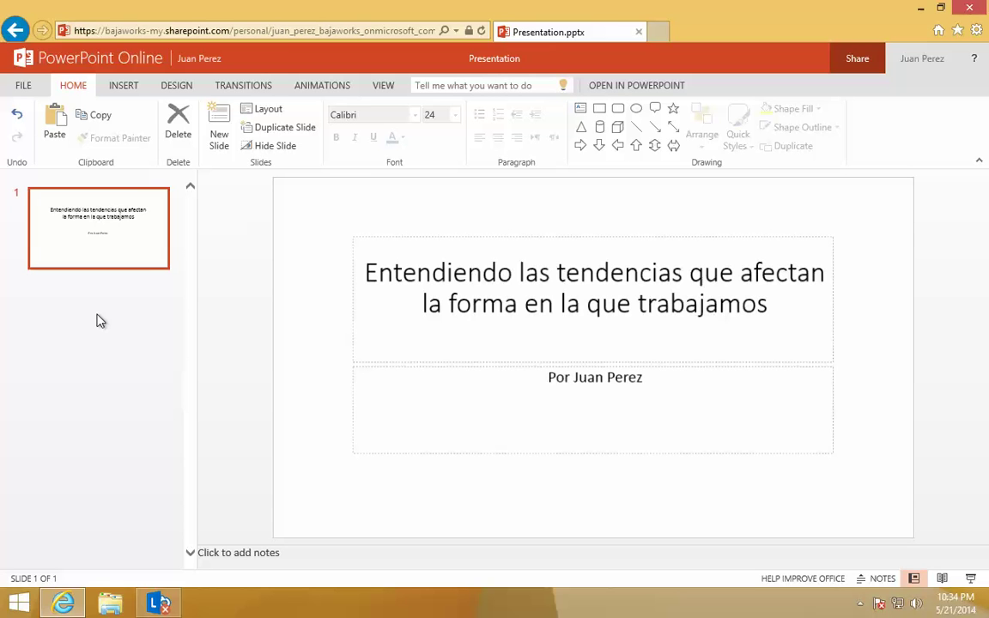
Insert a new slide 2 from the slide pane and title it 'Redes Sociales Organizacionales'.
right_click(44, 401)
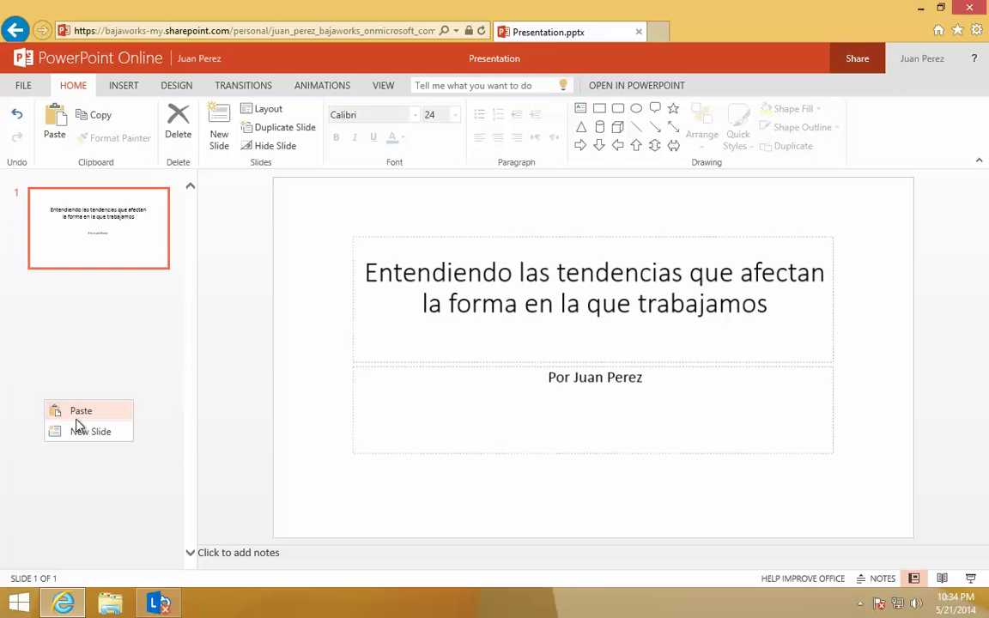
click(81, 432)
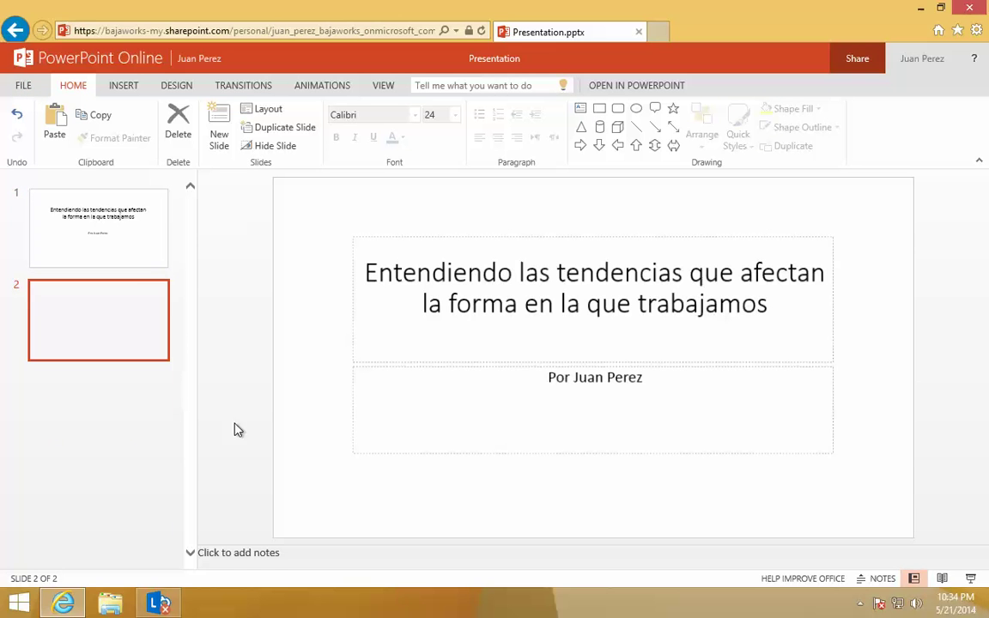
click(532, 239)
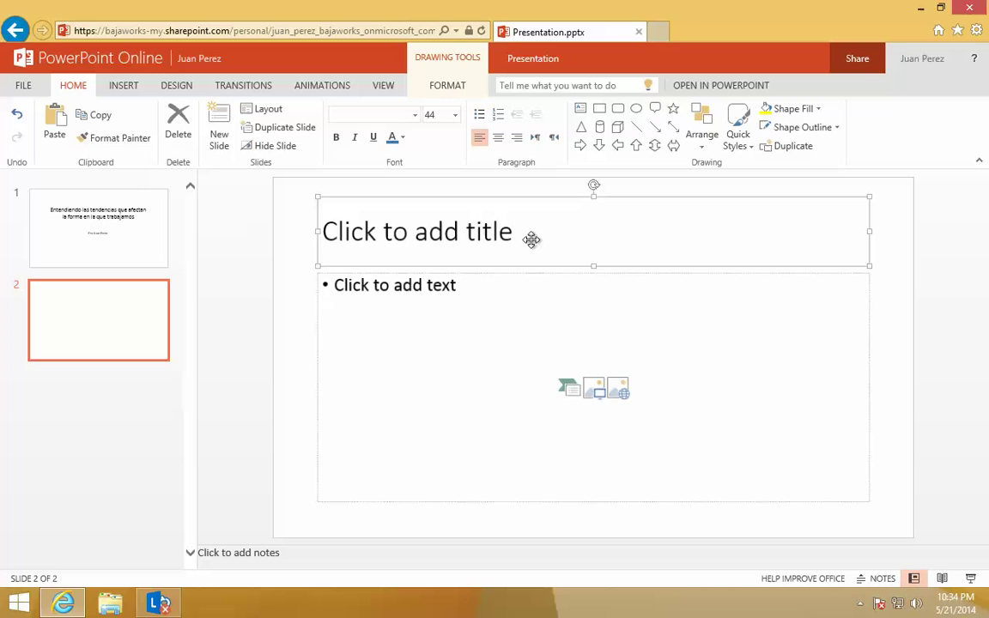
click(435, 243)
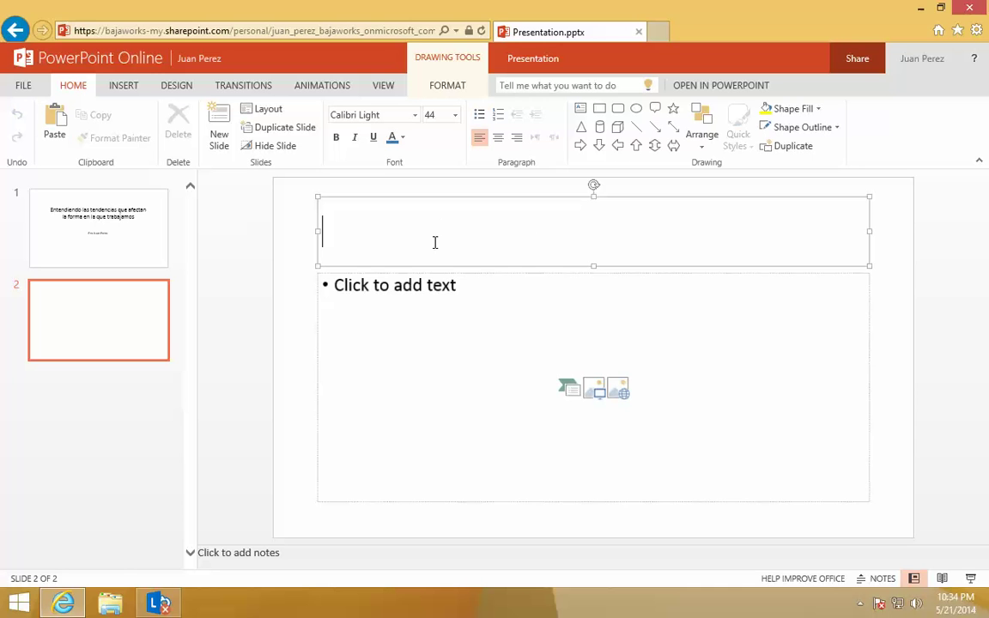
text(Redes Social)
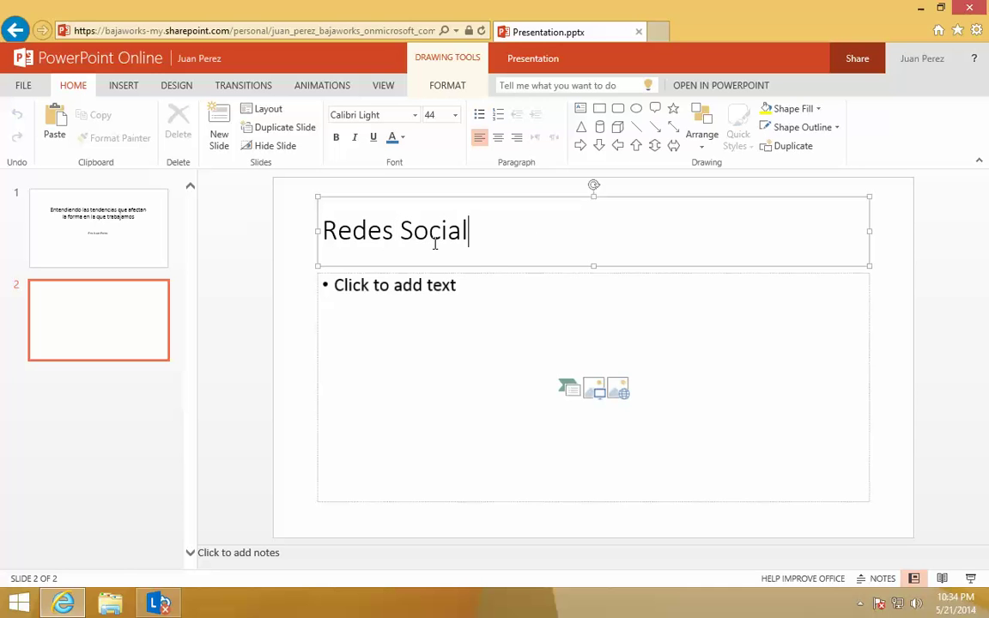
text(es Organbiza)
key(BackSpace)
key(BackSpace)
key(BackSpace)
key(BackSpace)
text(izacionales)
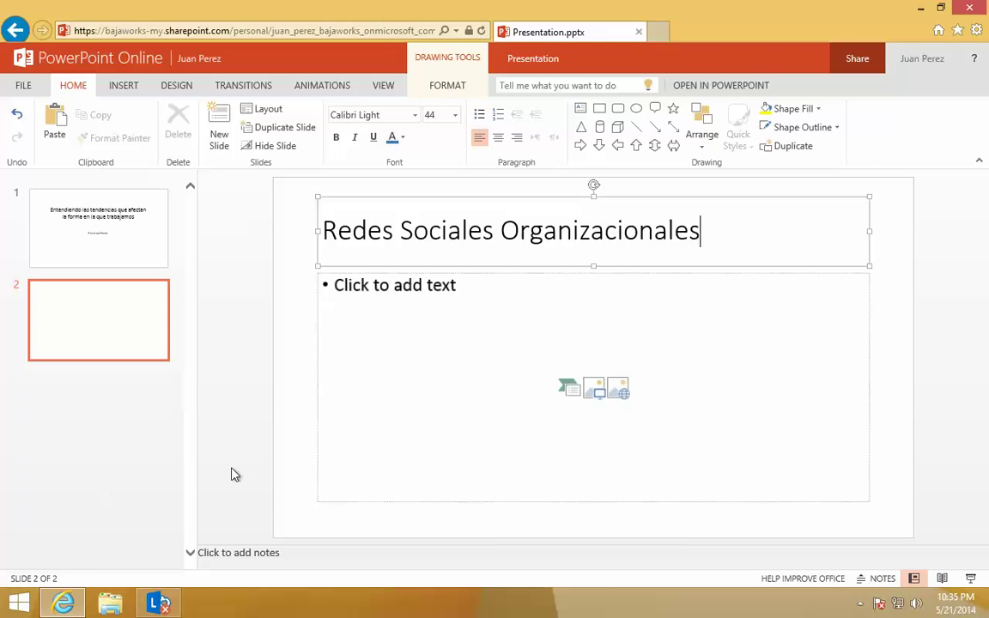
Paste the prepared body text into slide 2 and remove the stray bullet characters.
click(383, 290)
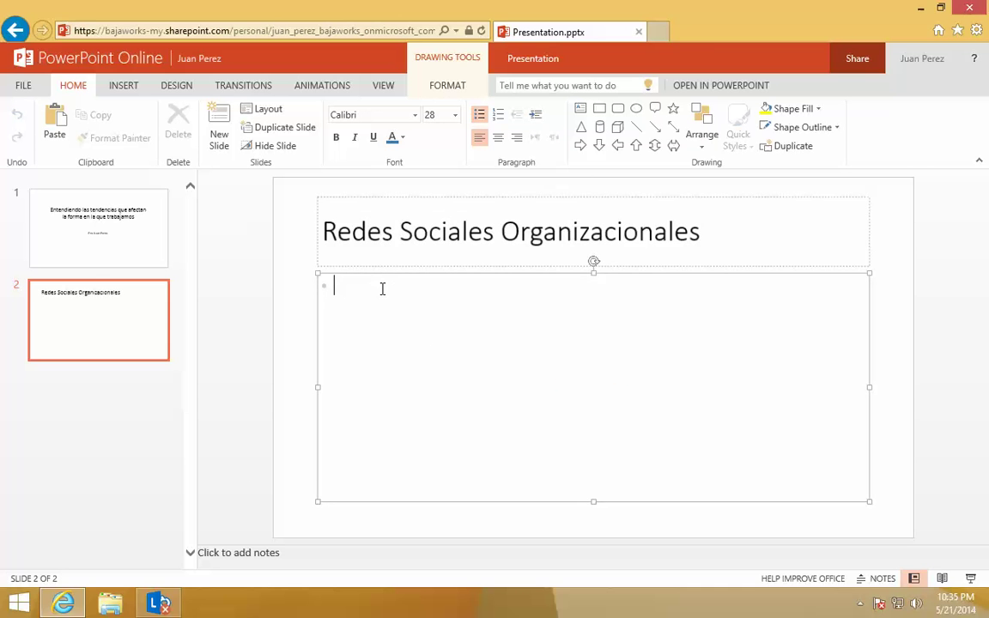
click(55, 125)
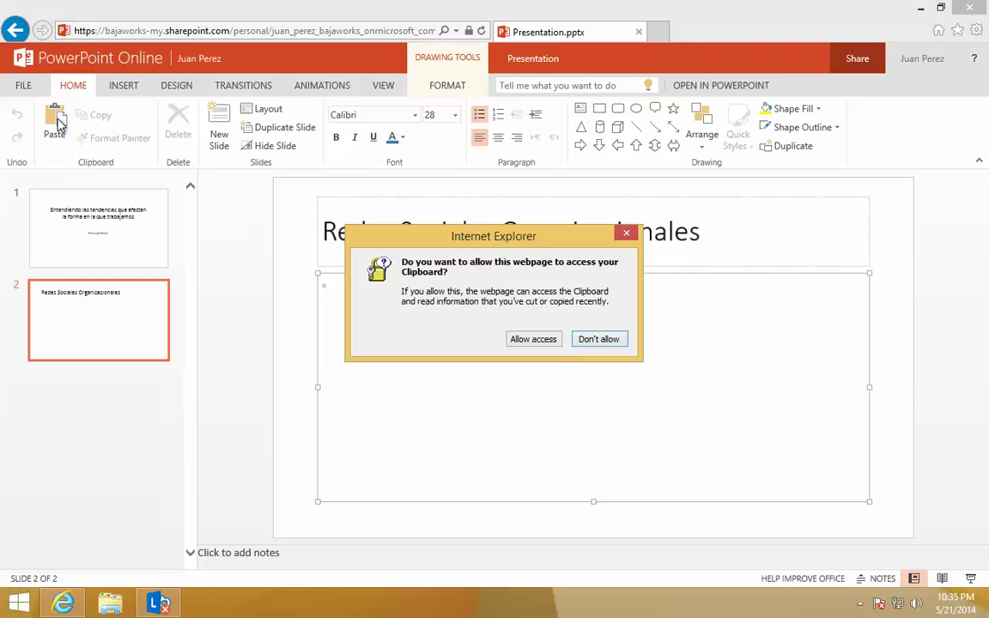
click(534, 337)
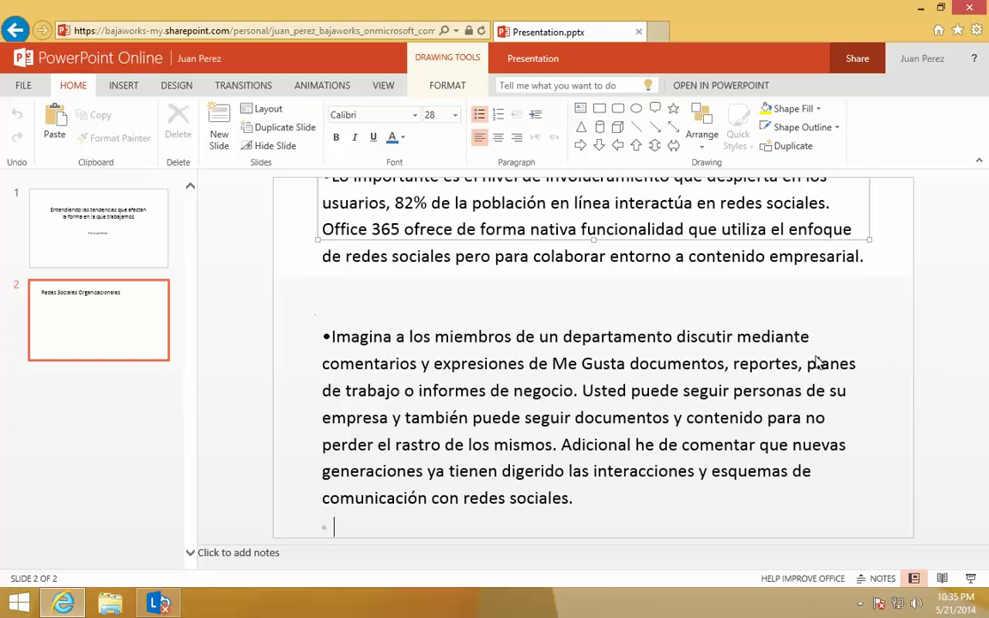
key(ctrl+Return)
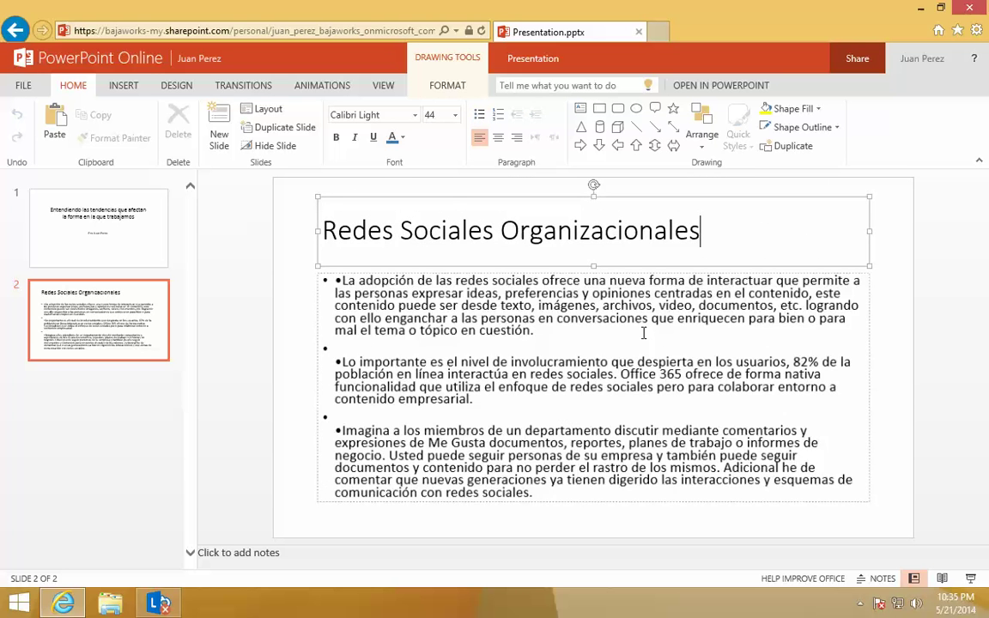
key(Delete)
Rejoin the broken lines so 'Lo importante' and 'Imagina' each start their own bullet.
key(Down)
key(Down)
key(Down)
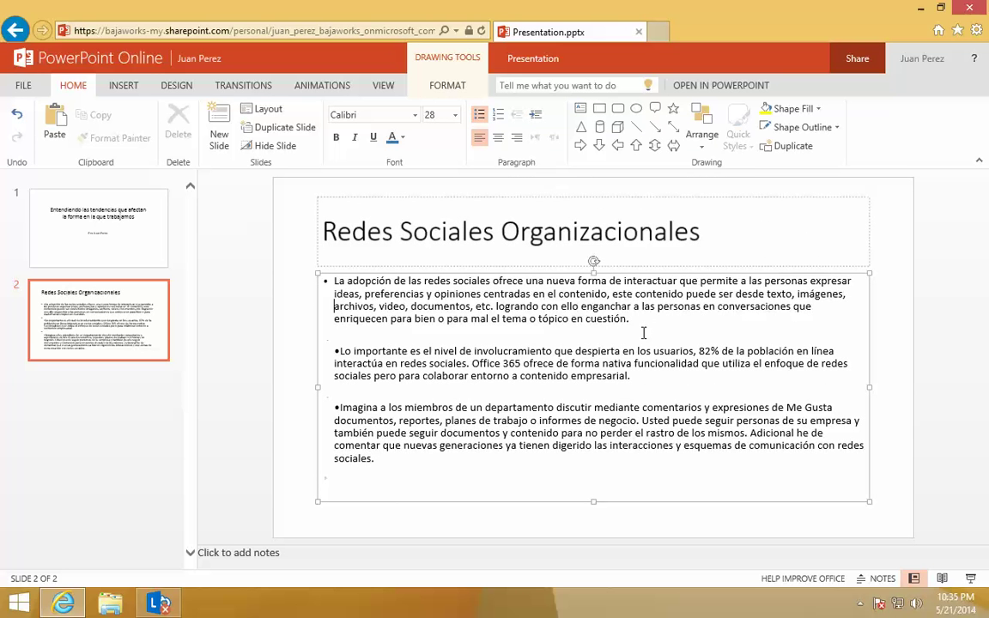
key(End)
key(Delete)
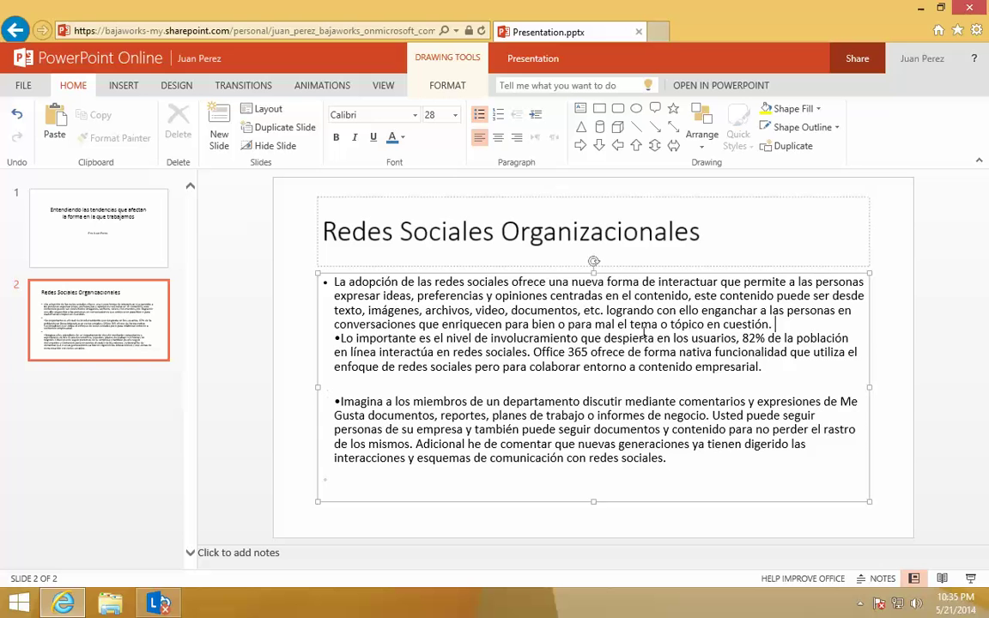
key(Delete)
key(Return)
key(Delete)
key(Down)
key(Down)
key(End)
key(Delete)
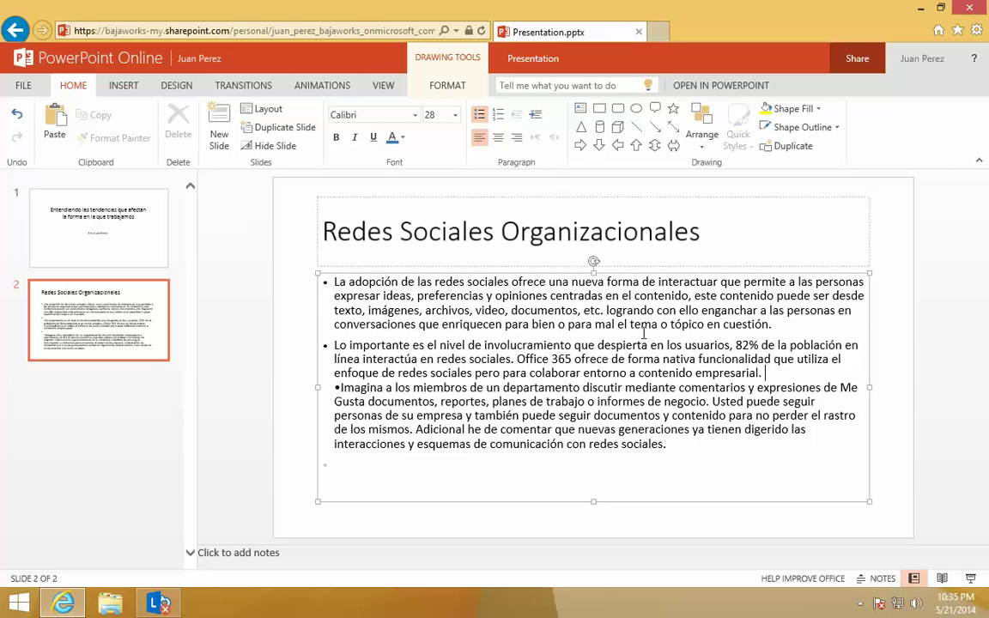
key(Delete)
key(Return)
key(Delete)
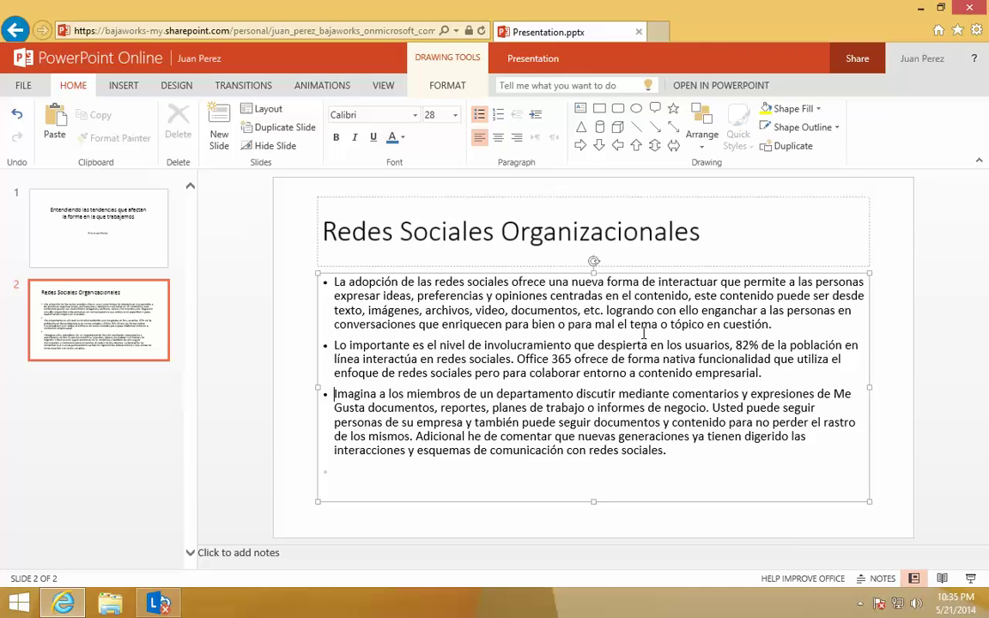
Delete the blank lines after the first paragraph and before 'Imagina', restoring tight bullets.
click(919, 324)
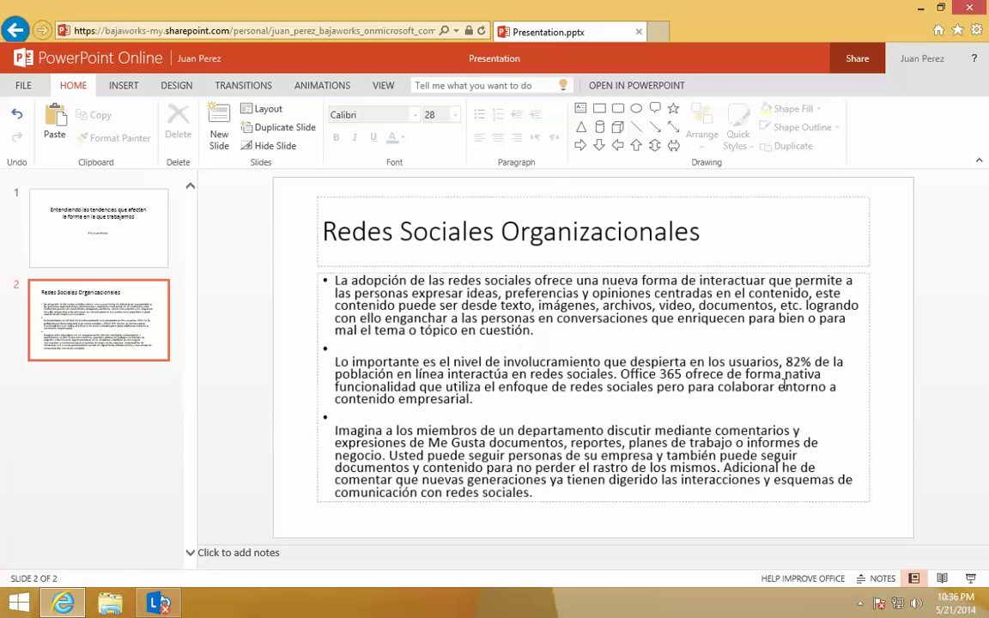
click(612, 395)
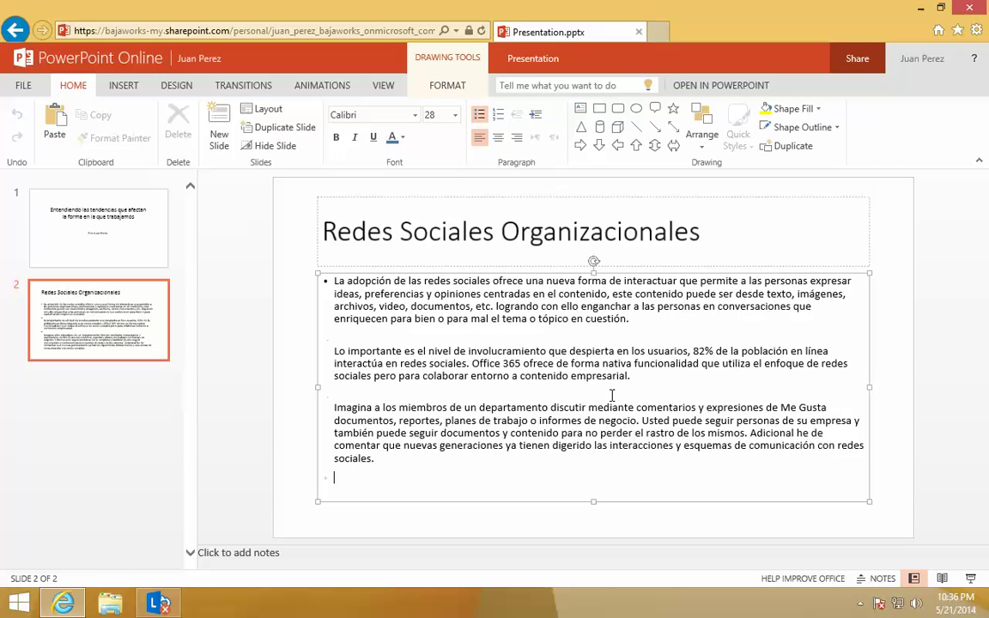
key(Up)
key(Up)
key(Up)
click(684, 323)
key(Delete)
key(Return)
key(Delete)
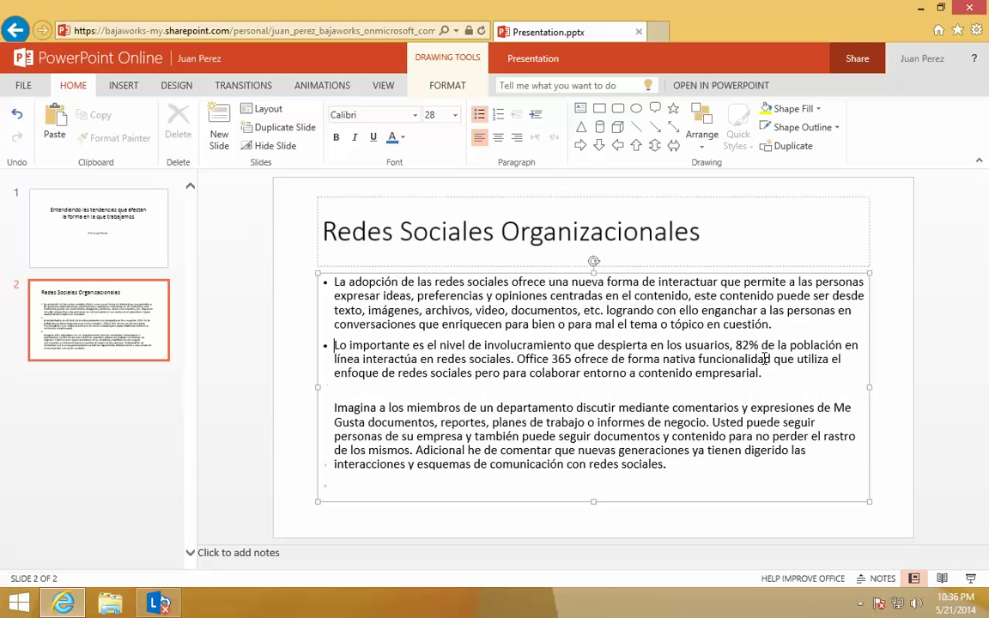
key(End)
key(Delete)
key(Delete)
key(Return)
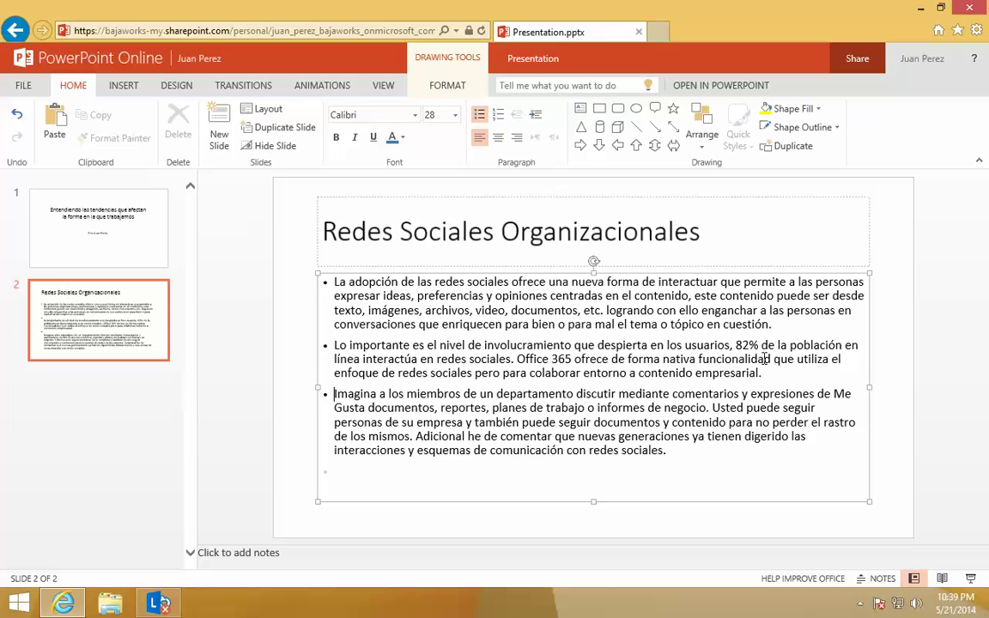
Preview both slides, ending on the title slide in the editing area.
click(78, 248)
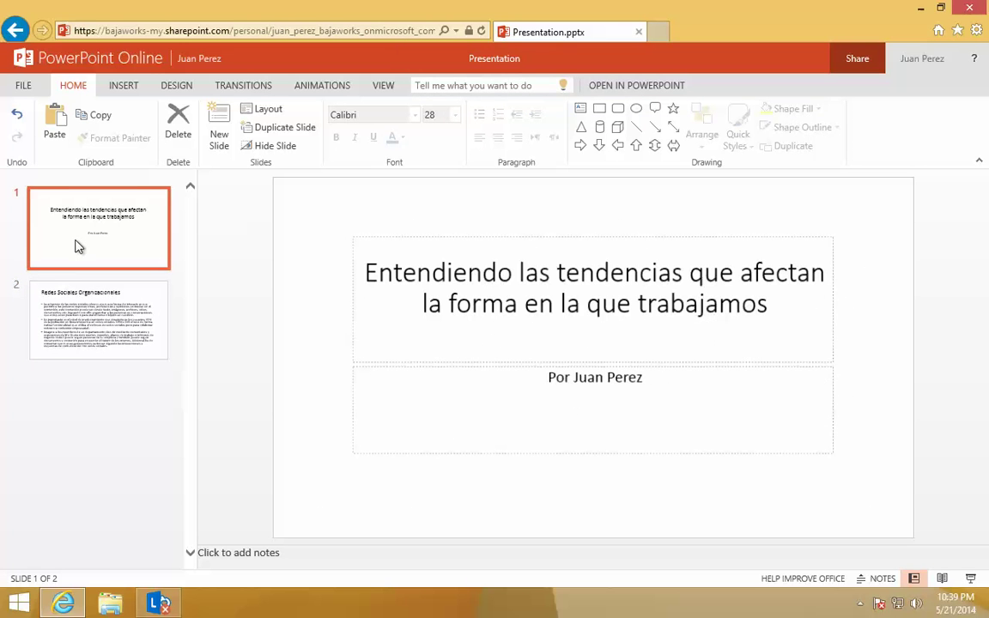
click(117, 347)
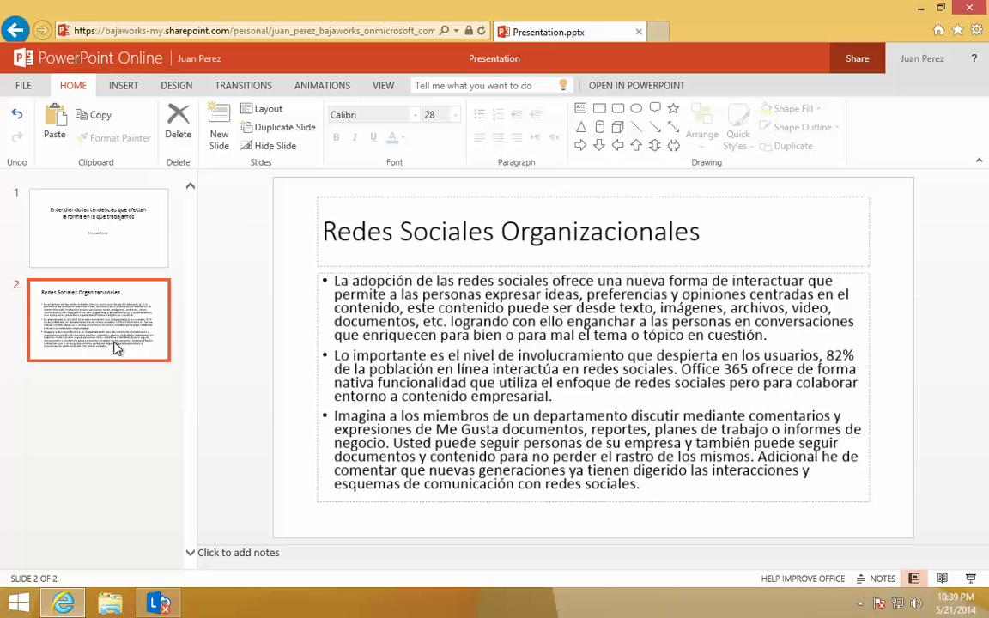
click(166, 251)
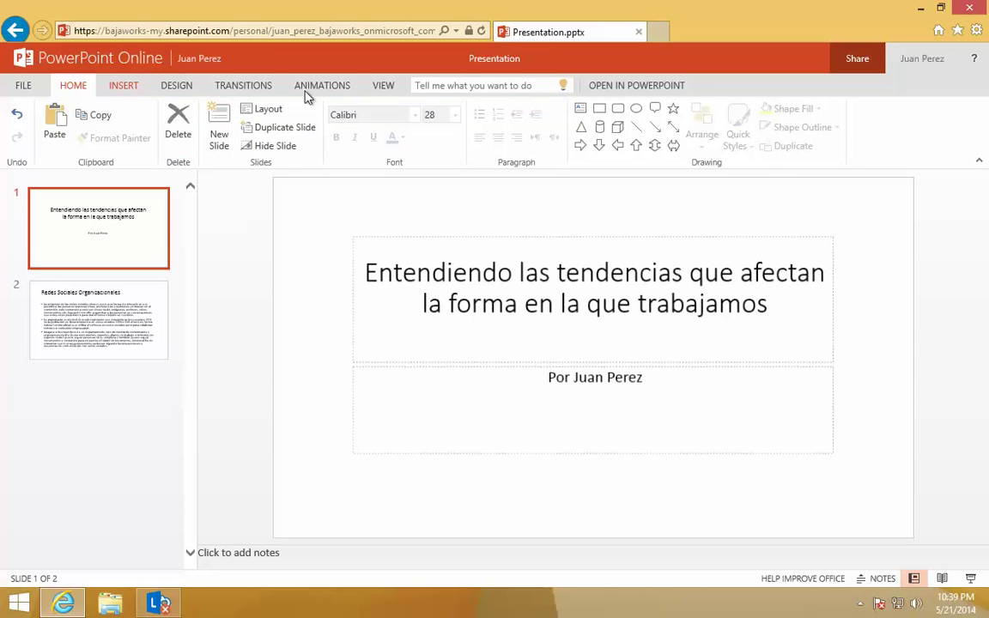
Browse the Insert tab's SmartArt layouts and close them without inserting any.
click(129, 90)
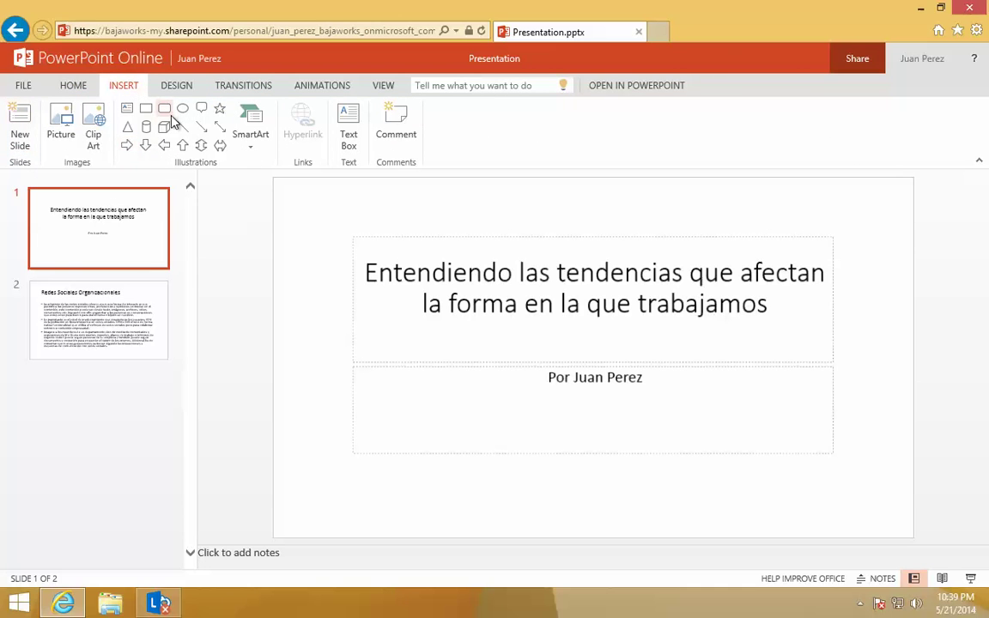
click(265, 150)
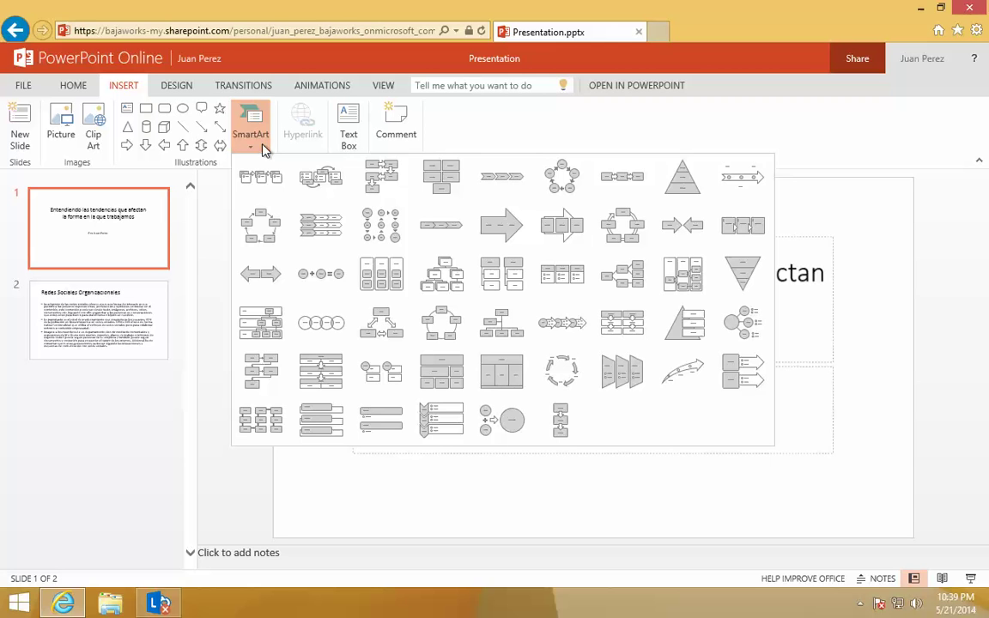
click(189, 91)
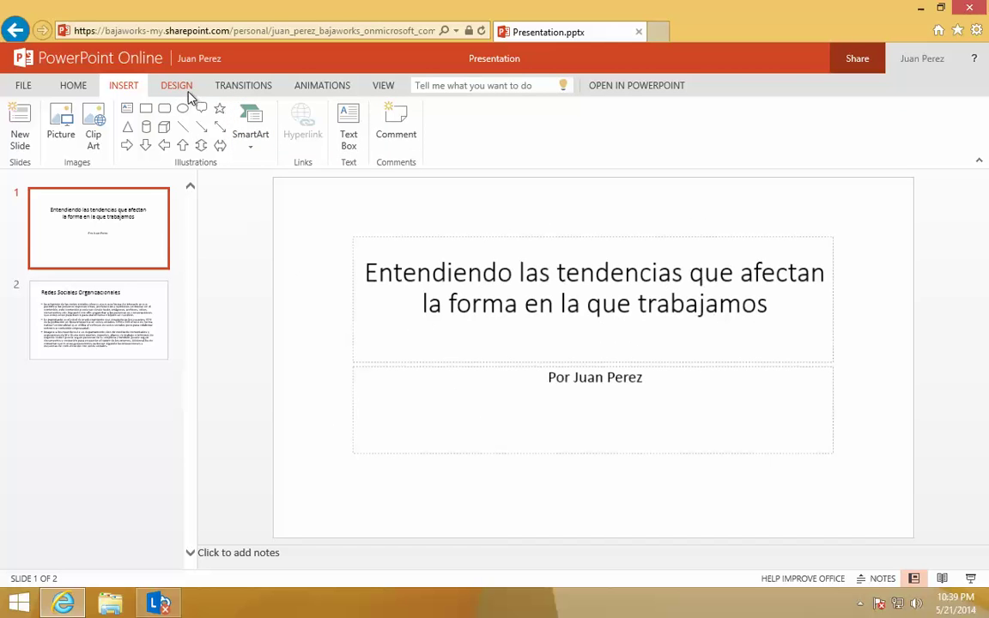
click(189, 92)
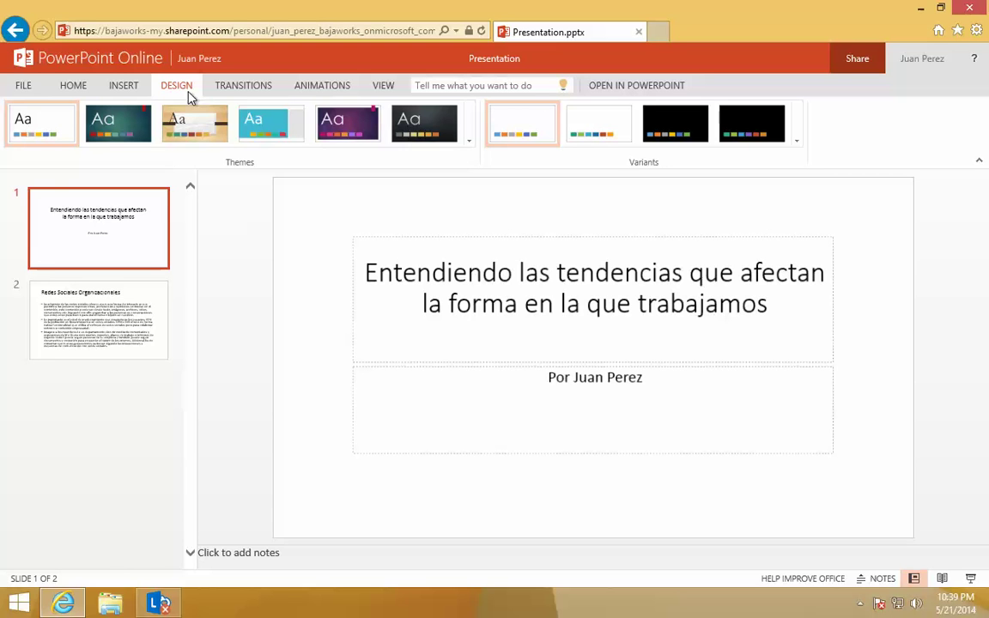
Apply the dark teal theme with red accent and check it on slide 2.
click(127, 137)
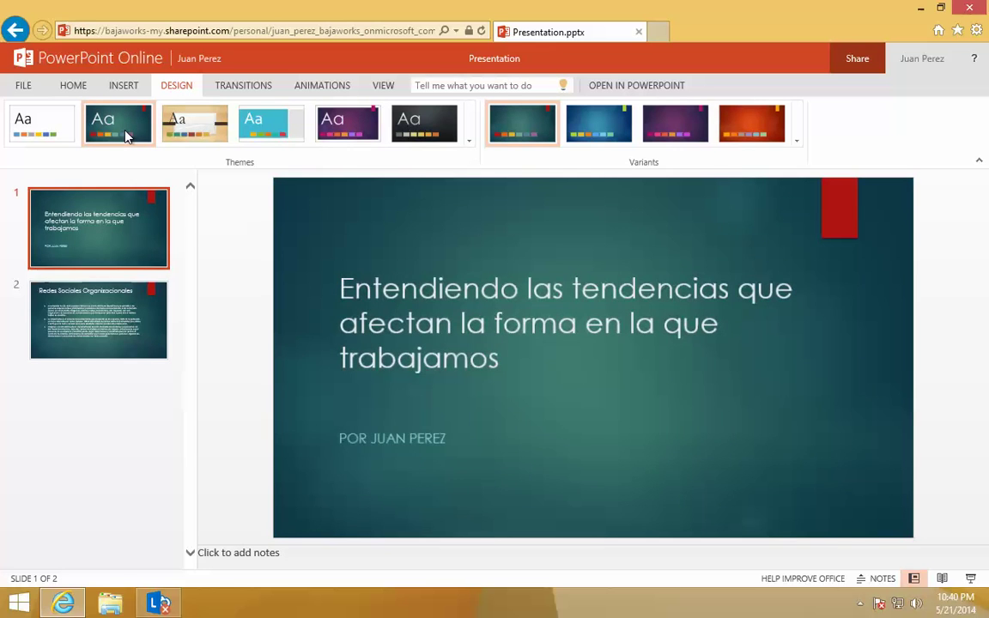
click(92, 327)
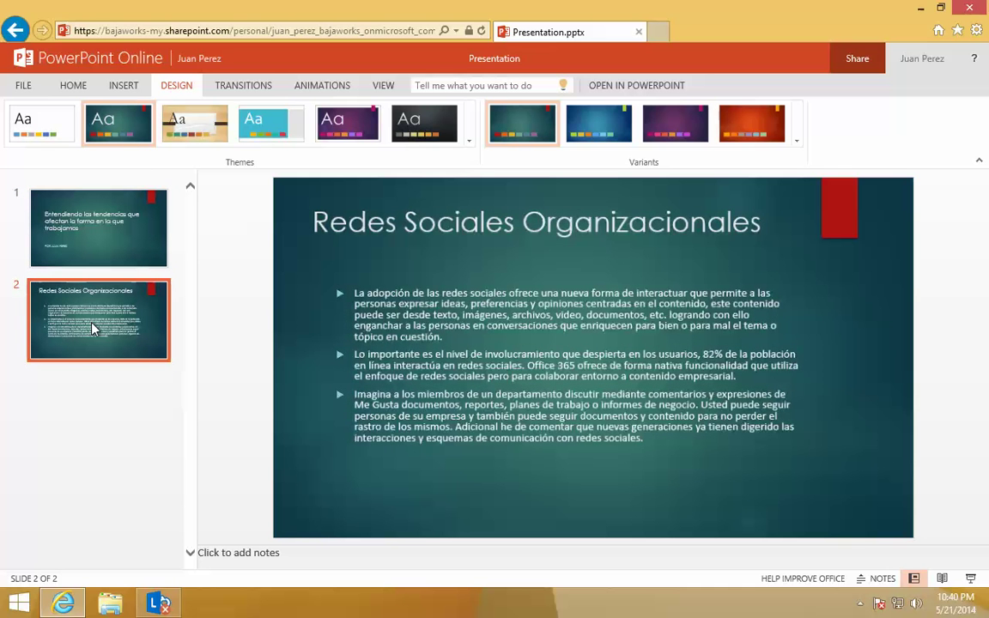
click(253, 86)
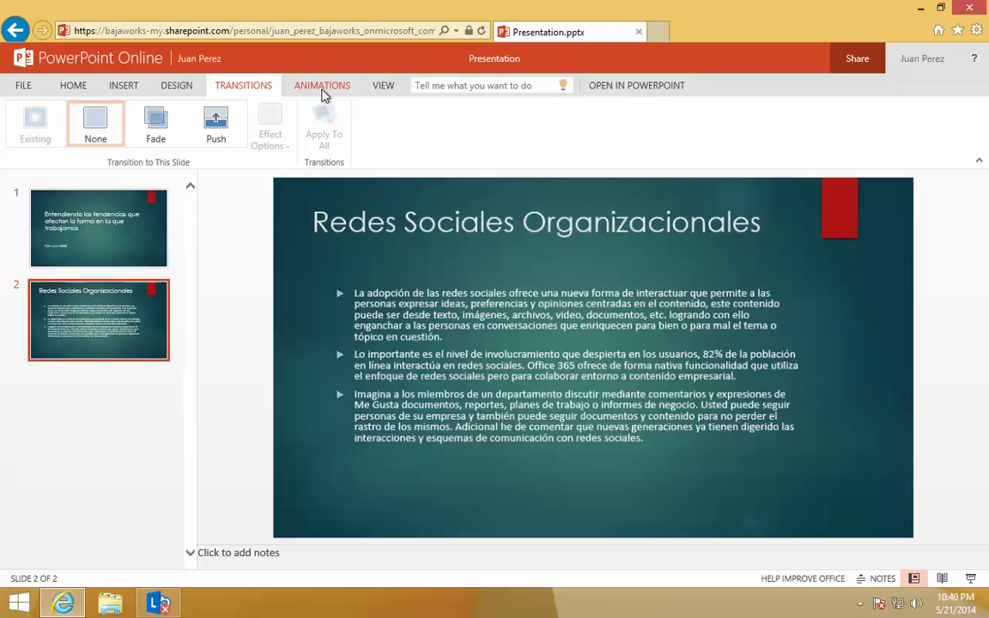
Look over the Animations and View options, then exit to the Documents library.
click(323, 93)
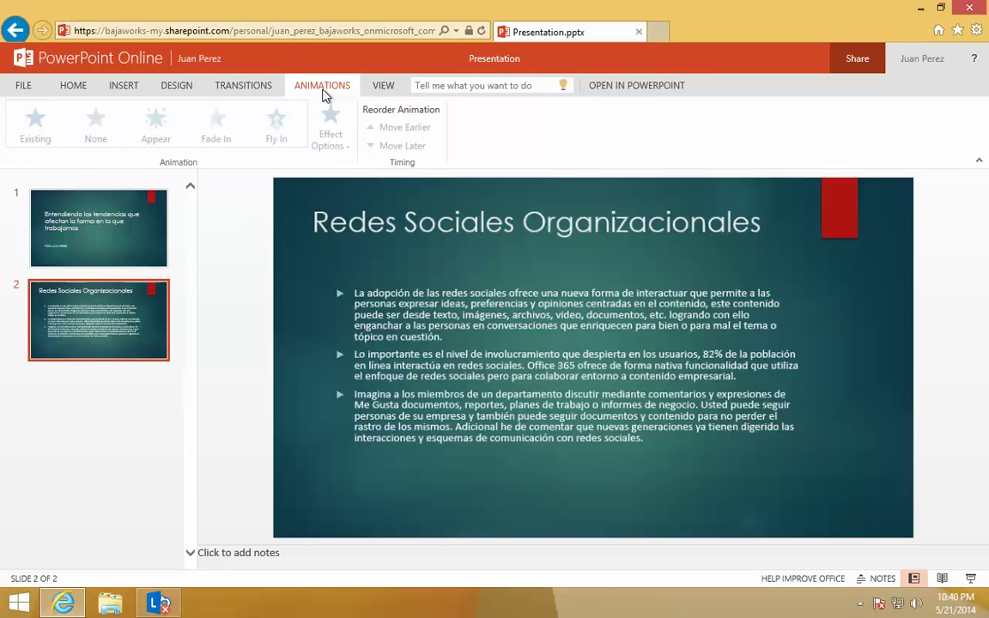
click(381, 88)
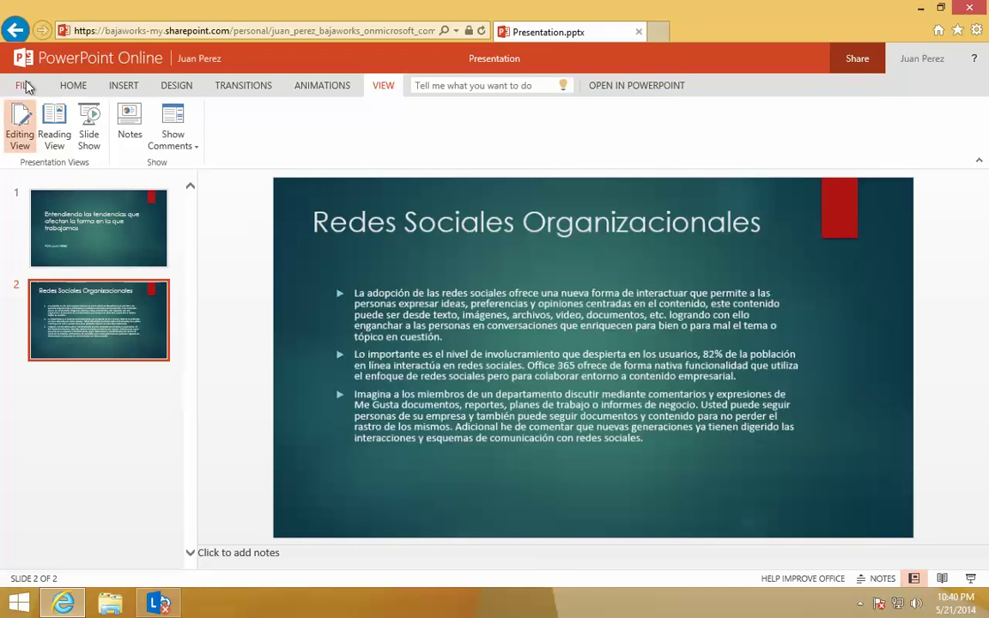
click(25, 86)
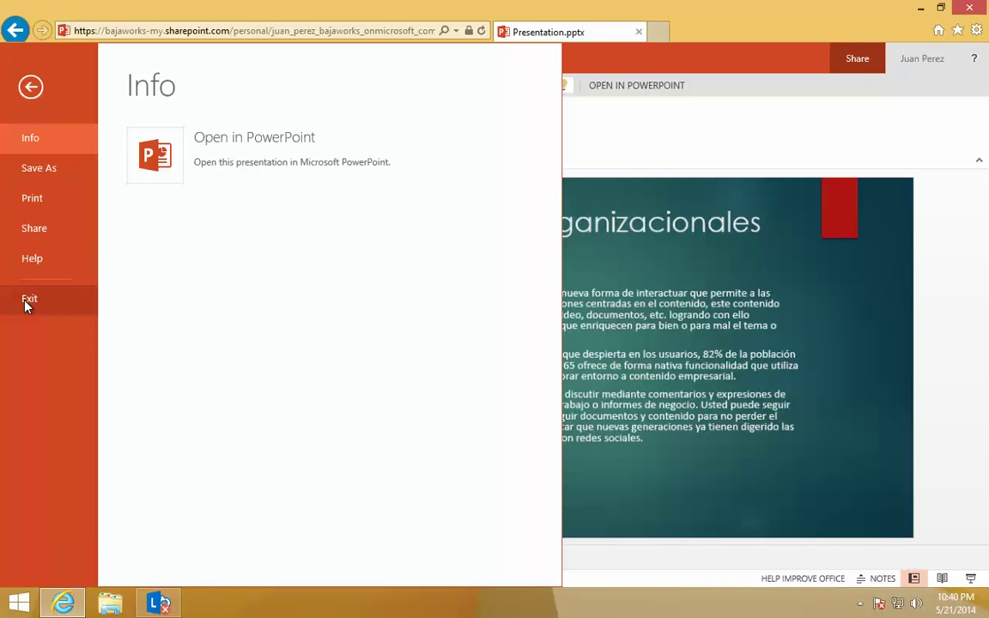
click(26, 306)
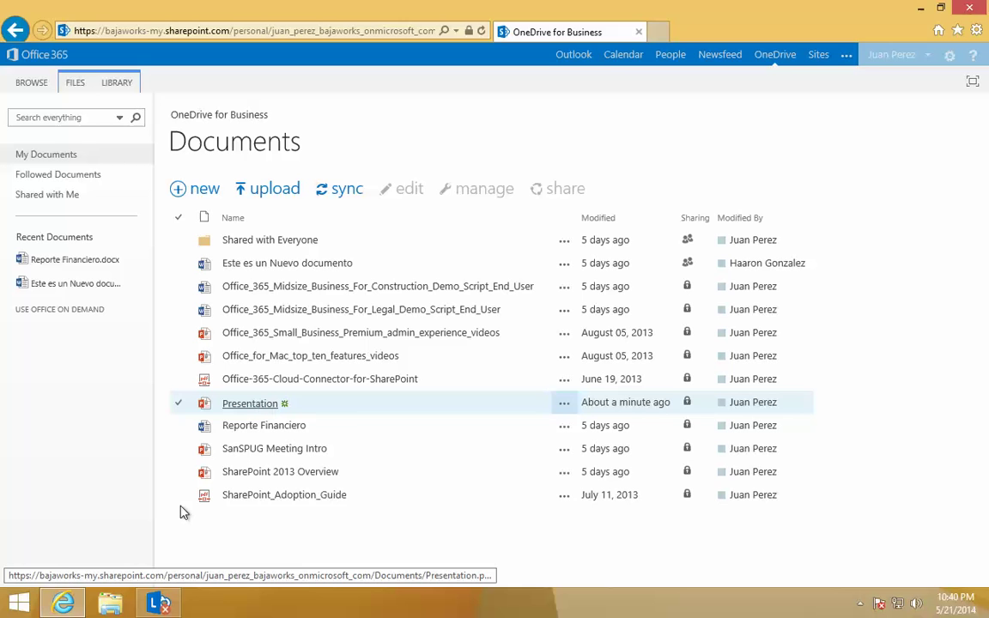
Sync the Documents library to this PC and open the OneDrive @ HG folder.
click(343, 184)
click(338, 230)
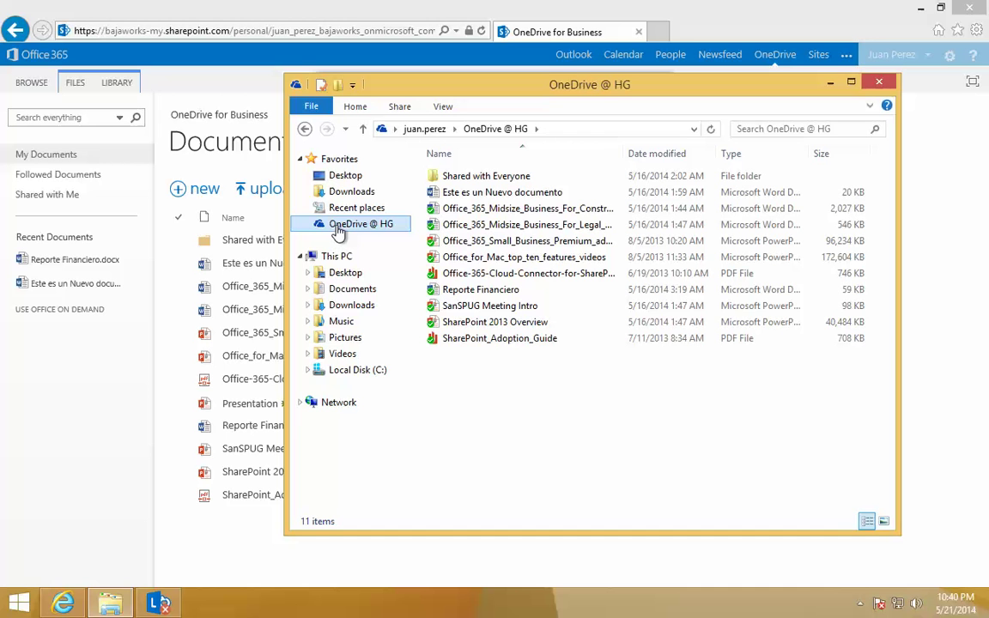
Move the OneDrive @ HG File Explorer window down and to the right.
drag(416, 96, 533, 124)
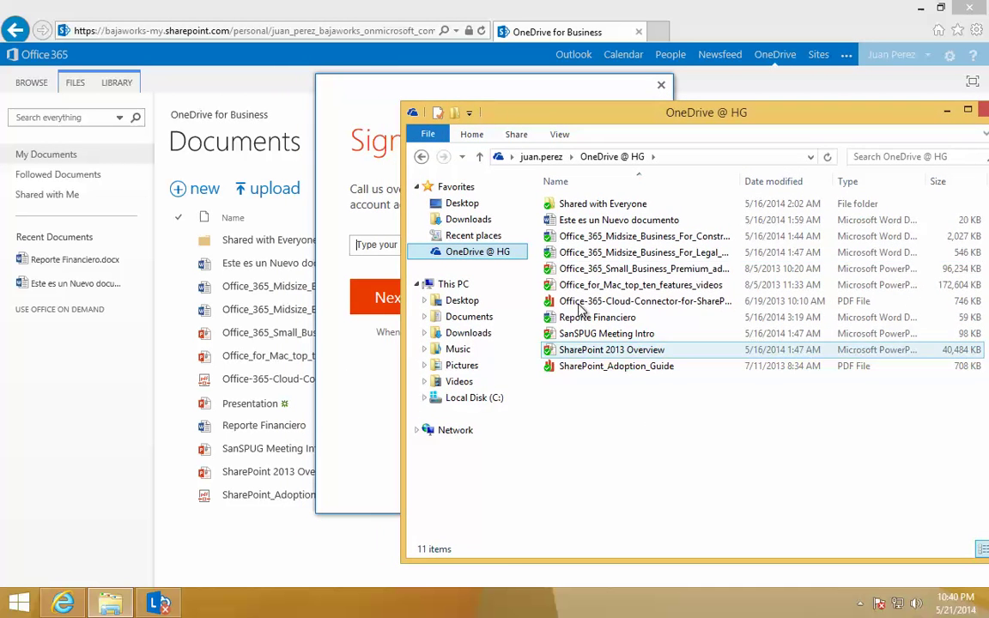